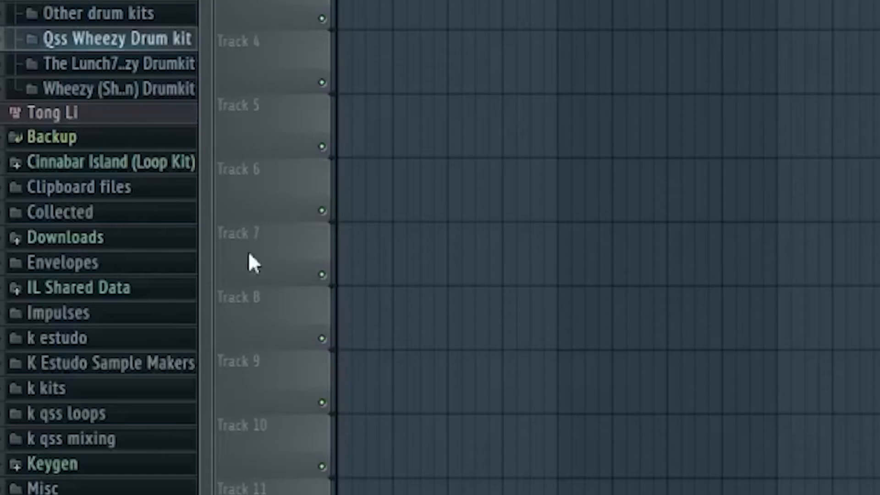
Step: Expand the Qss Wheezy Drum kit folder and its Yes indeed, Met gala, Hot, Going Bad and Big rocks subfolders to list their samples
left_click(128, 38)
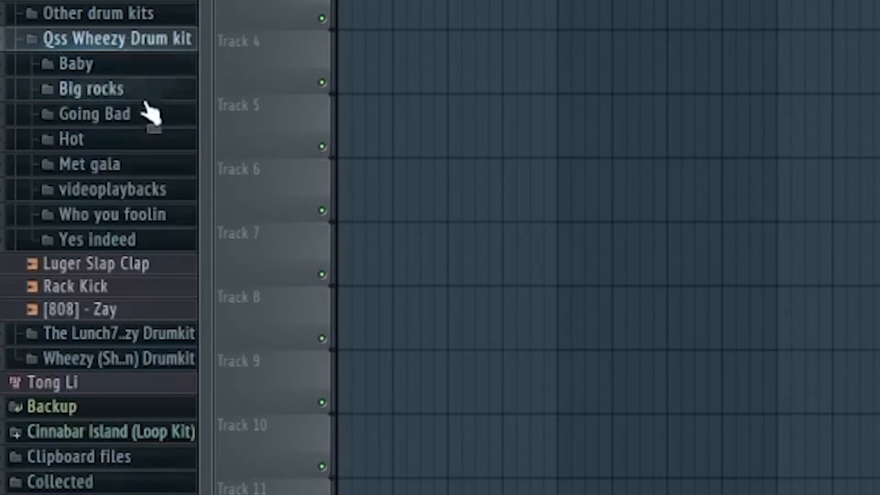
left_click(134, 241)
left_click(139, 167)
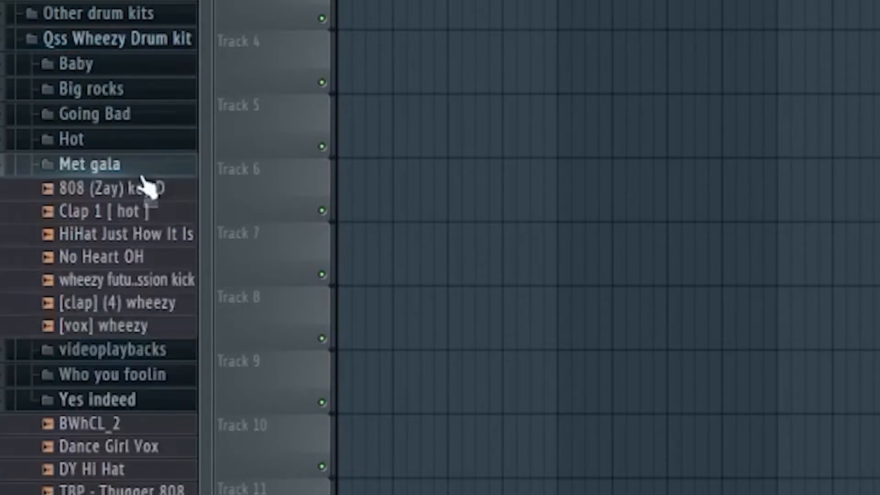
left_click(142, 118)
left_click(94, 234)
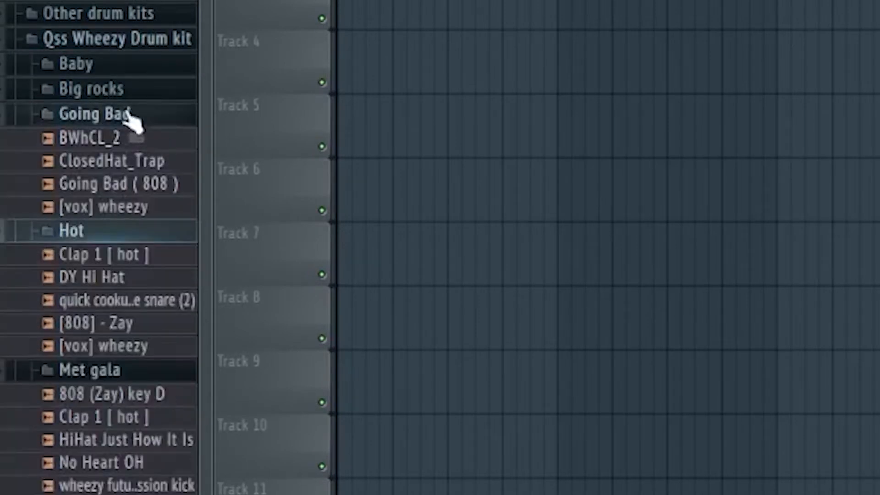
left_click(137, 97)
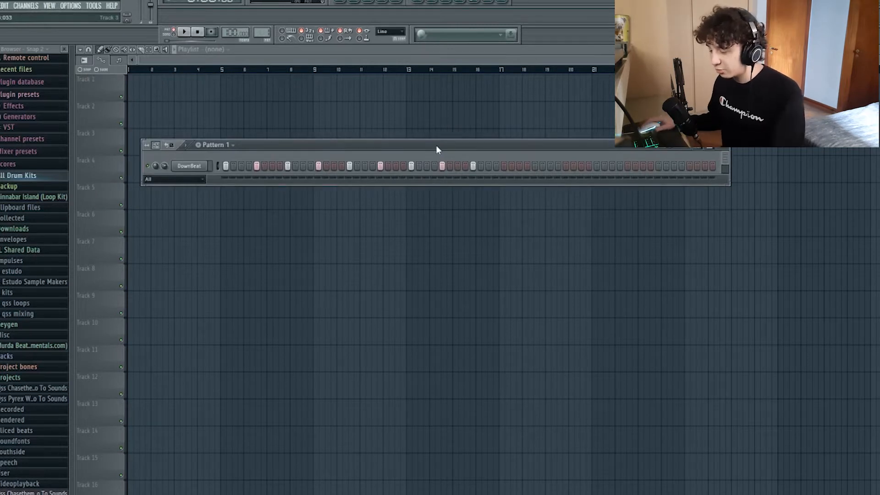
Step: Reposition the Pattern 1 channel rack and enlarge it to reveal the UpBeat channel and the rows below
left_click_drag(422, 147, 414, 143)
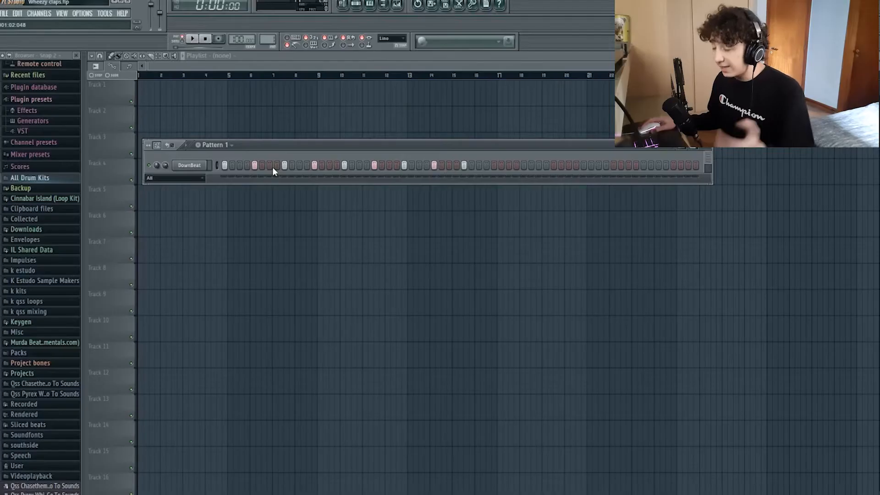
left_click_drag(254, 183, 243, 194)
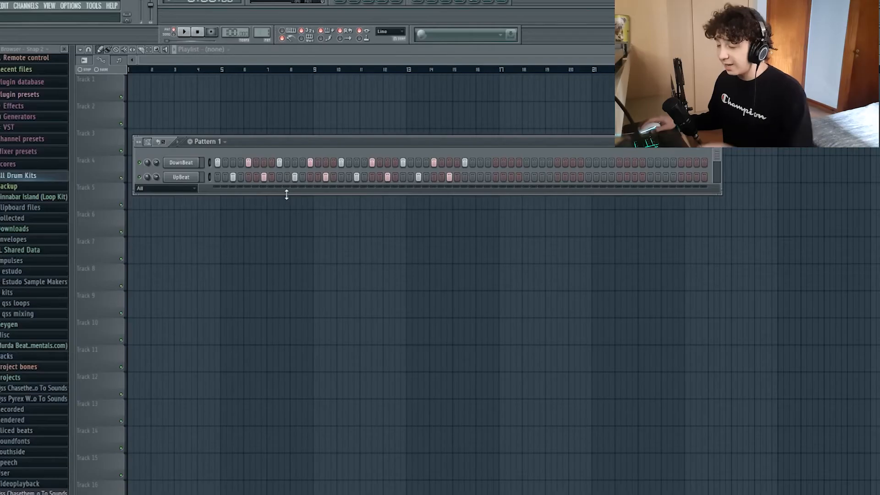
left_click_drag(333, 260, 287, 290)
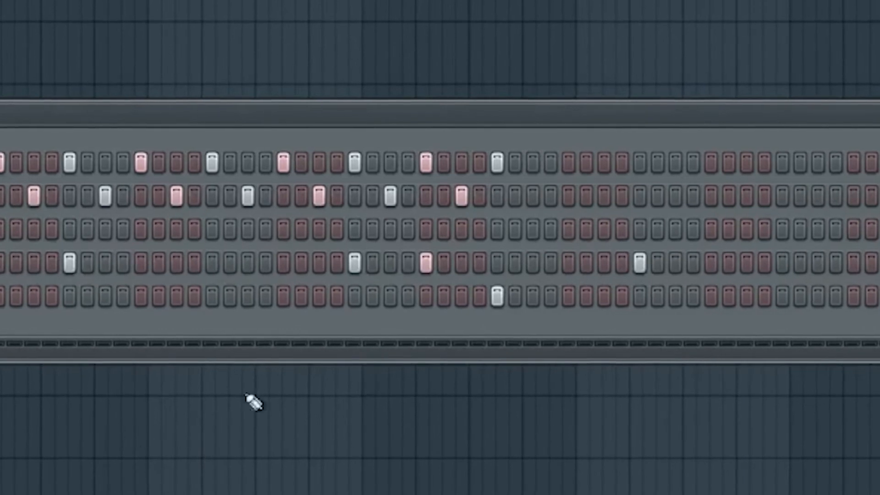
Step: Remove two neighbouring active steps from the UpBeat row in the middle of the pattern
right_click(319, 196)
right_click(248, 196)
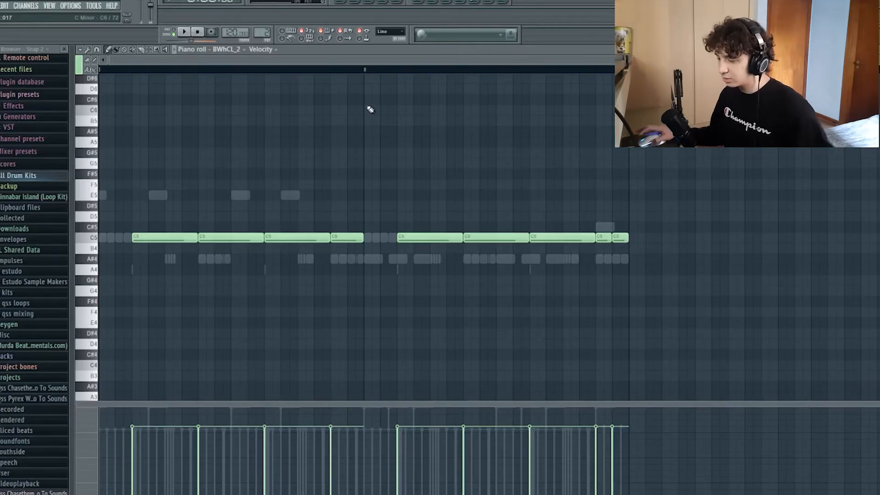
left_click_drag(676, 290, 590, 217)
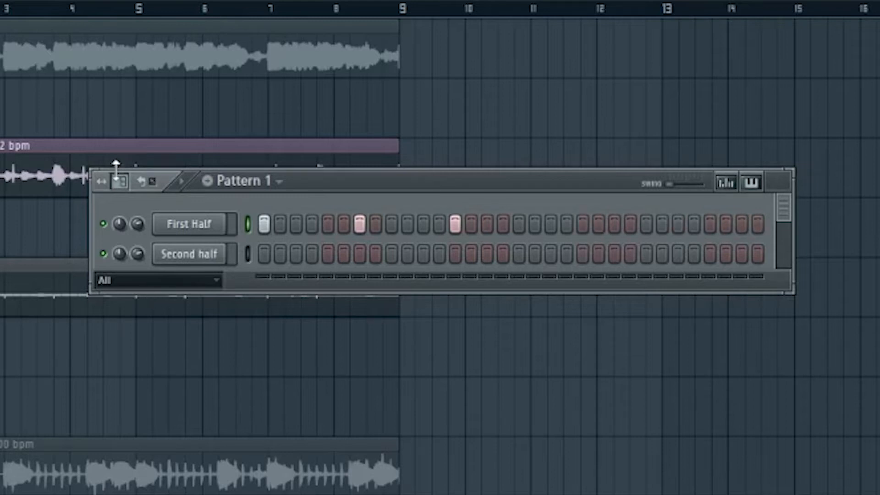
Step: Switch the channel rack from Pattern 2 to Pattern 3 to view the second half of the Going Bad 808 rhythm
left_click(120, 181)
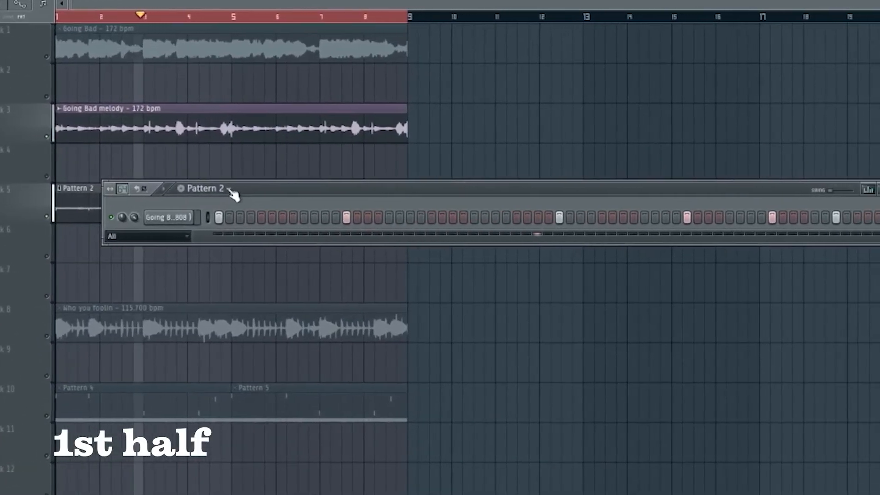
left_click(189, 190)
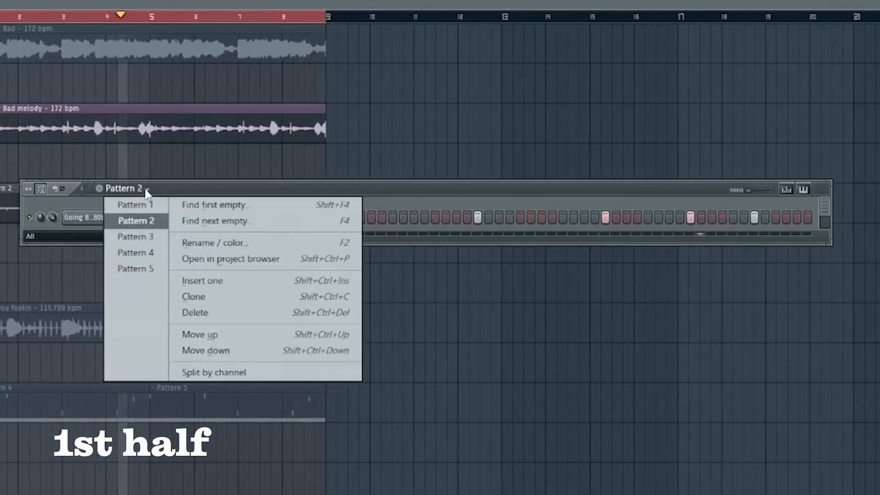
left_click(197, 235)
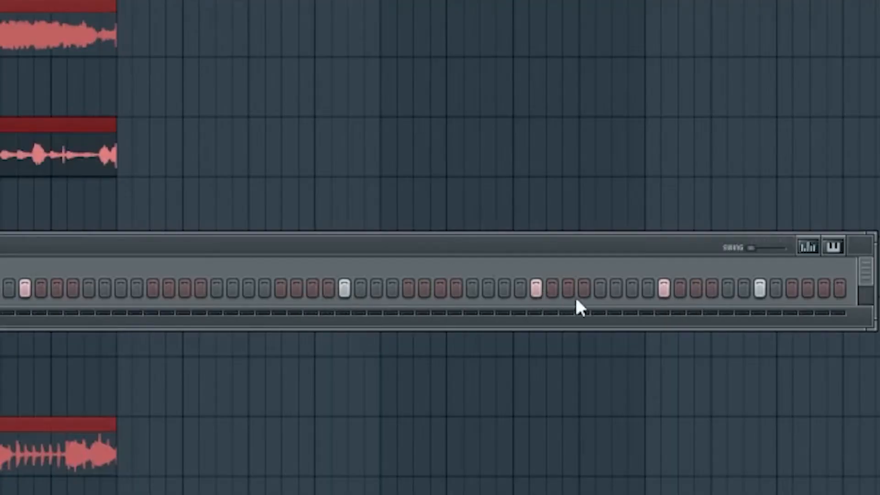
left_click(154, 294)
left_click(248, 289)
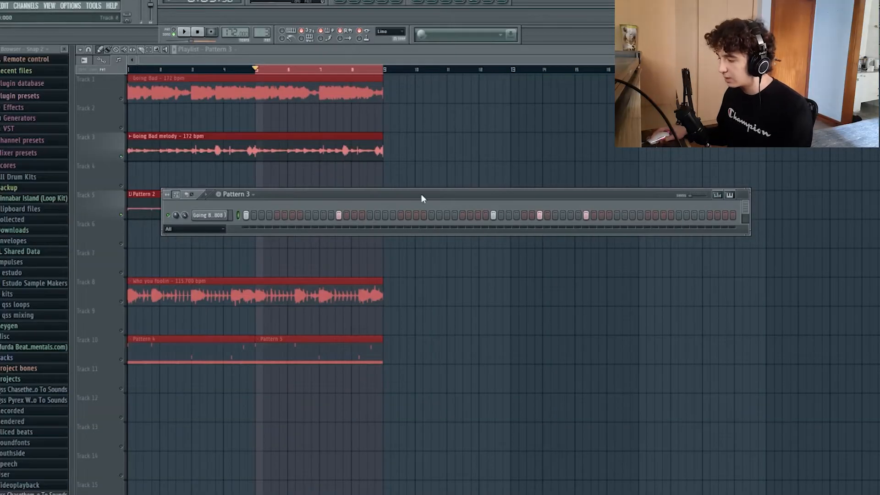
Step: Move the Pattern 3 channel rack over the playlist to examine the spacing of its 808 steps
left_click_drag(421, 199, 445, 178)
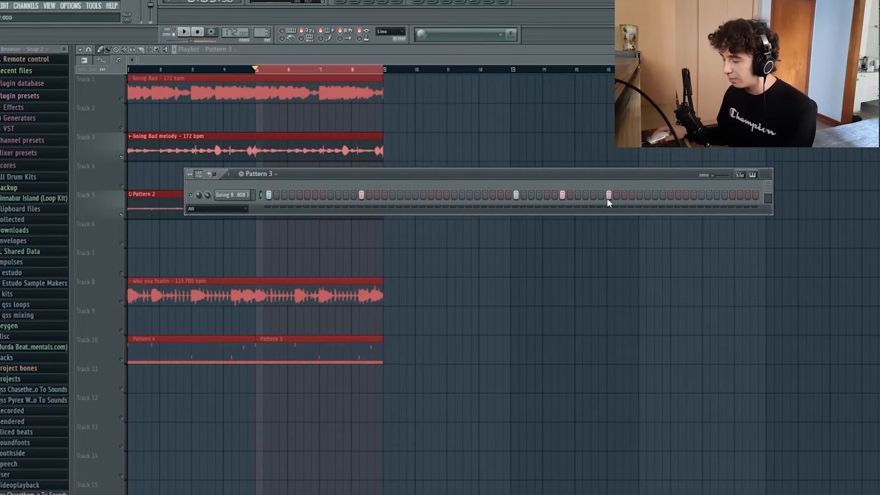
left_click_drag(643, 175, 642, 175)
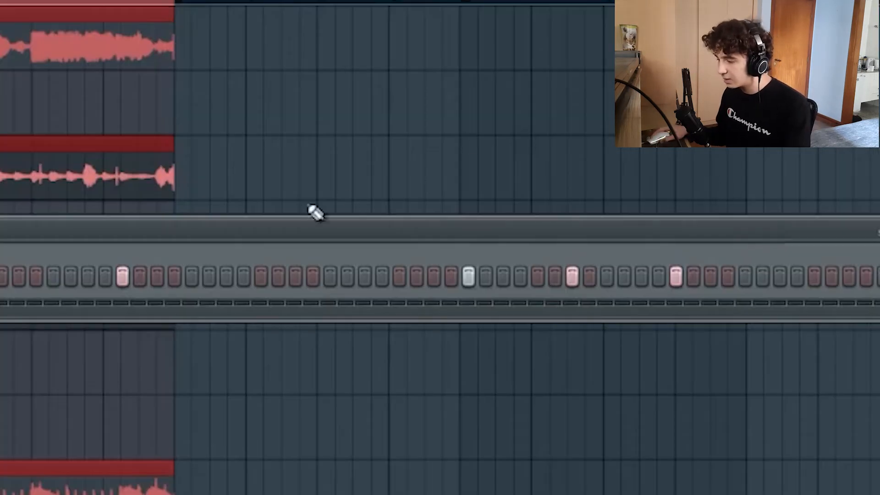
left_click_drag(295, 228, 270, 252)
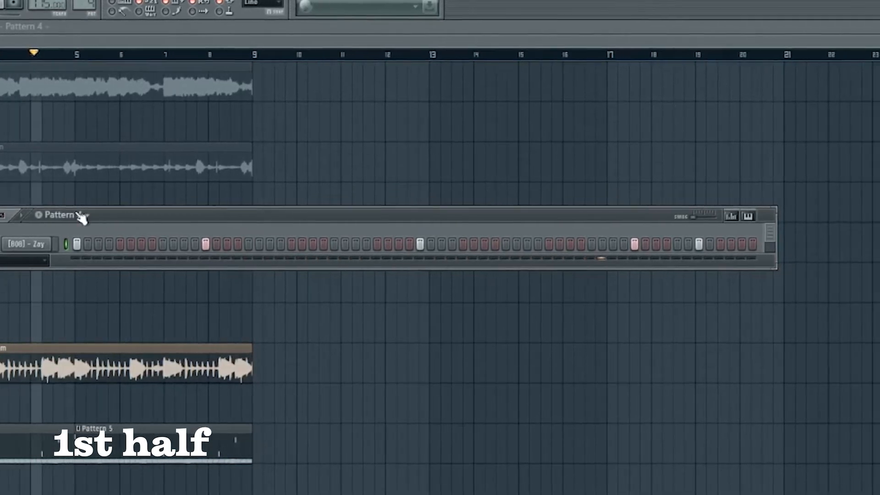
Step: Switch the channel rack from Pattern 4 to Pattern 5 to view the second half of the Zay 808 rhythm
left_click(104, 217)
left_click(11, 295)
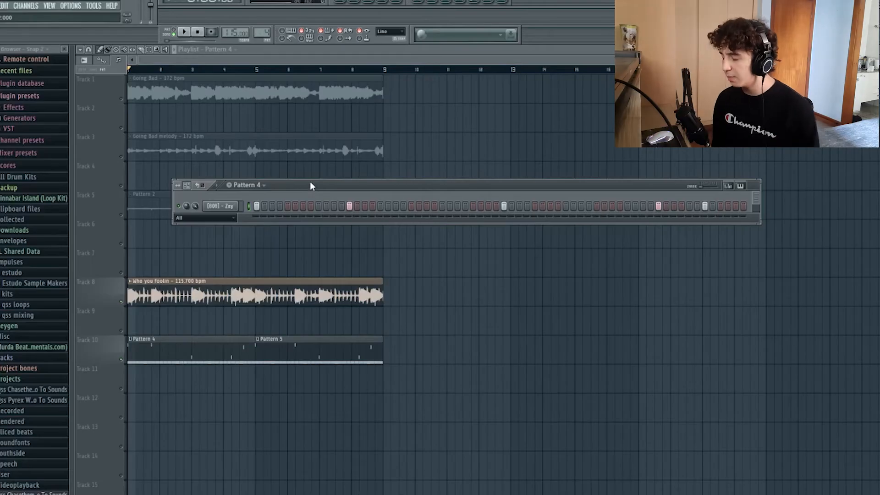
Step: Select bars 1 to 5 in the playlist and show the channel rack with Pattern 4
left_click(255, 74, "ctrl")
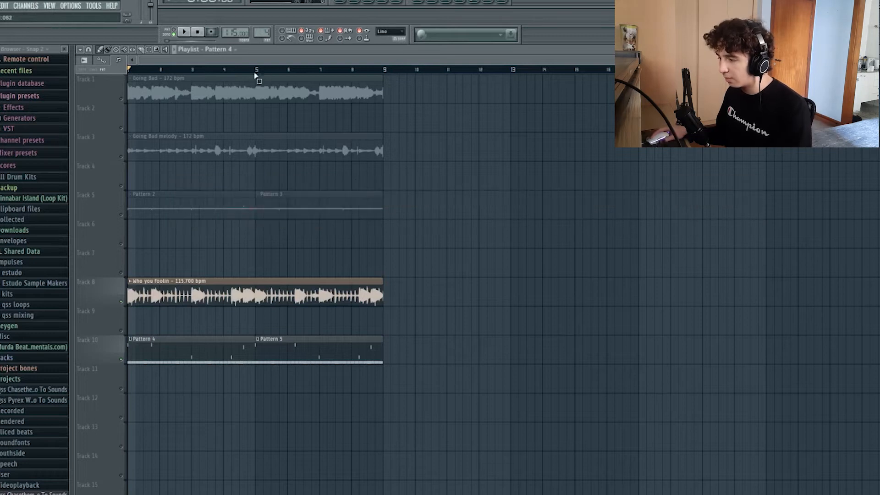
left_click_drag(254, 73, 128, 74)
left_click(360, 2)
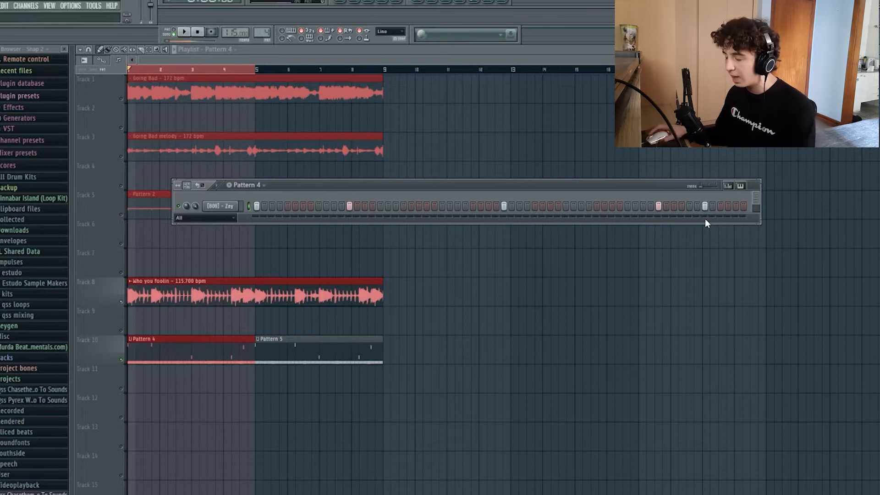
Step: Select bars 5 to 9 in the playlist and switch the channel rack to Pattern 5
left_click_drag(191, 76, 379, 75)
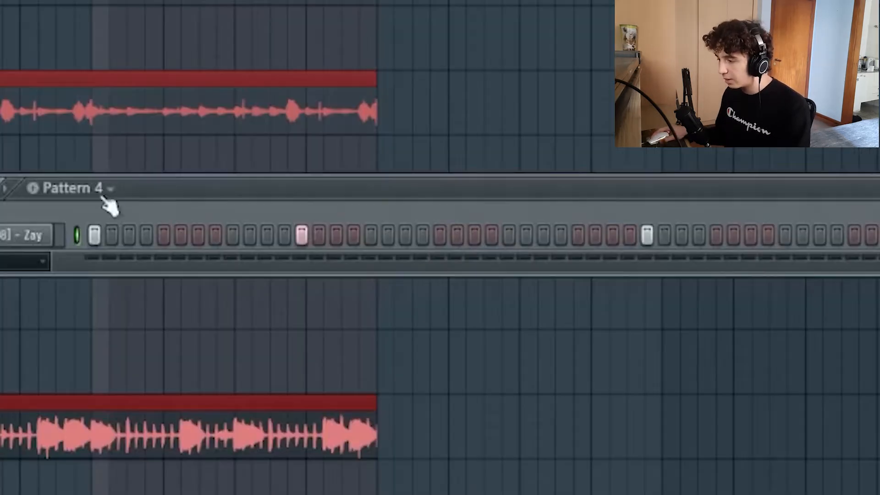
left_click(103, 197)
left_click(114, 315)
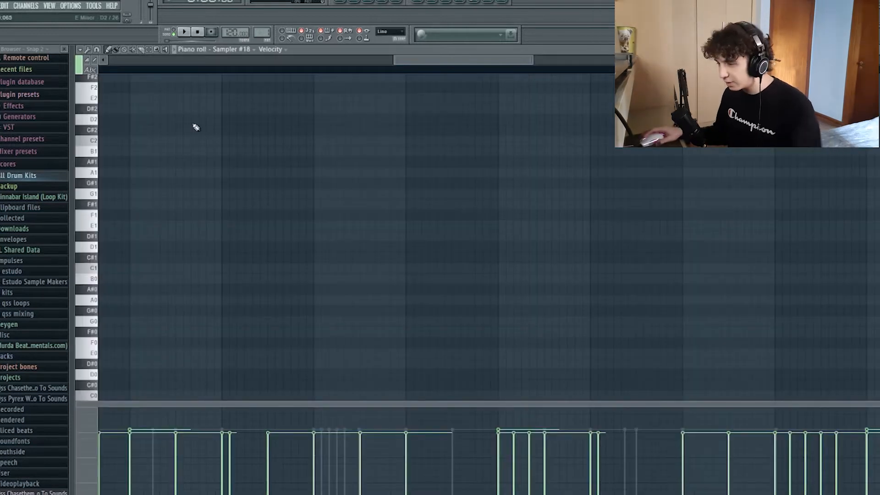
Step: Set the piano roll snap to 1/3 step and create a roll of six consecutive G1 notes
left_click(96, 49)
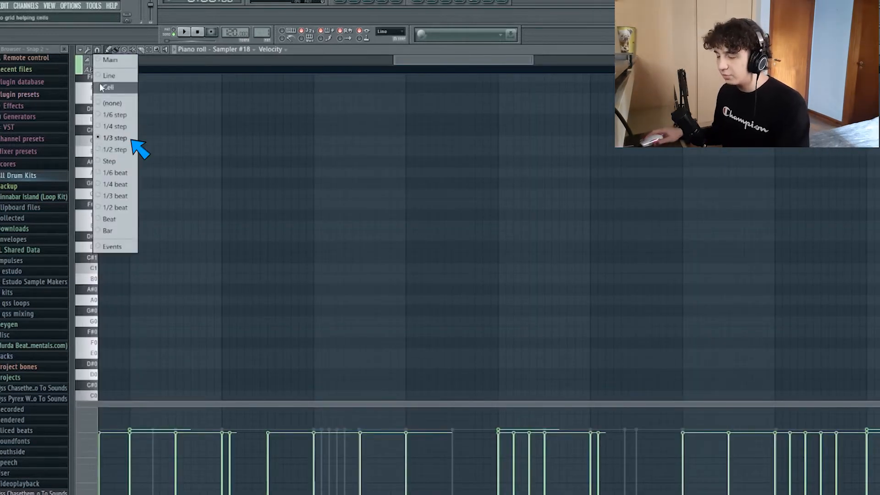
left_click(105, 139)
left_click(320, 193)
key("shift+d")
key("ctrl+b")
key("ctrl+b")
key("ctrl+b")
key("ctrl+b")
key("ctrl+b")
left_click_drag(532, 262, 259, 183)
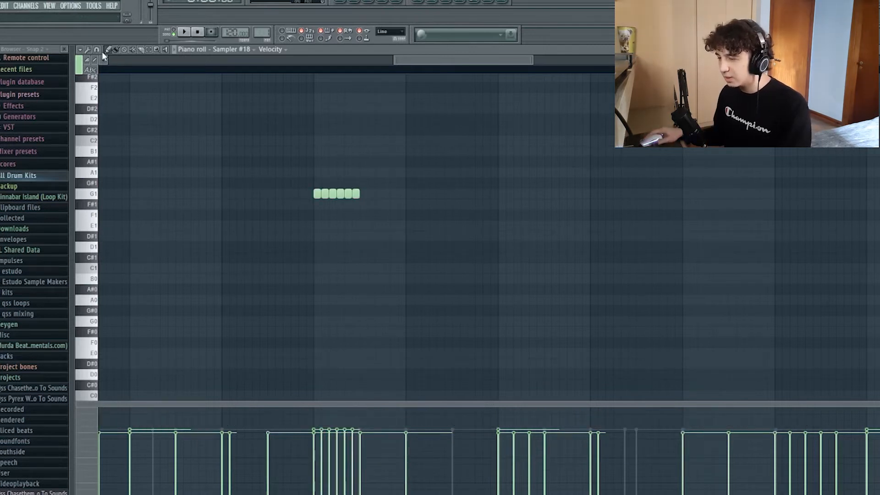
Step: Create a second roll of six consecutive D1 notes, each twice as long as the G1 notes and starting at the same point
left_click(97, 50)
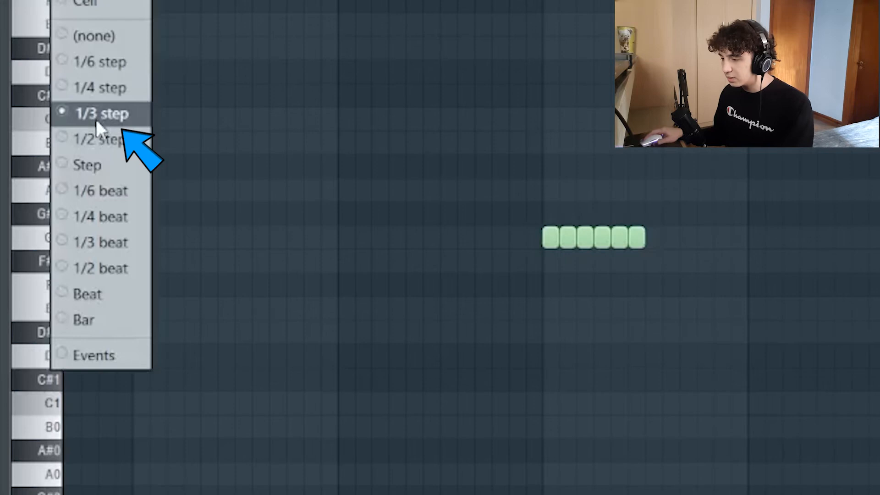
left_click(97, 118)
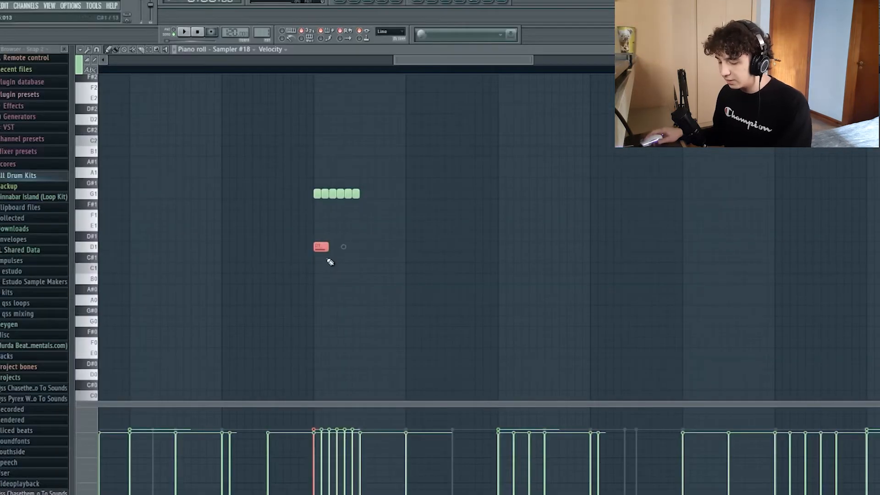
left_click_drag(328, 247, 275, 231)
scroll(321, 247, "up", 4)
key("ctrl+b")
key("ctrl+b")
key("ctrl+b")
key("ctrl+b")
key("ctrl+b")
left_click_drag(636, 336, 290, 234)
scroll(291, 235, "down", 5)
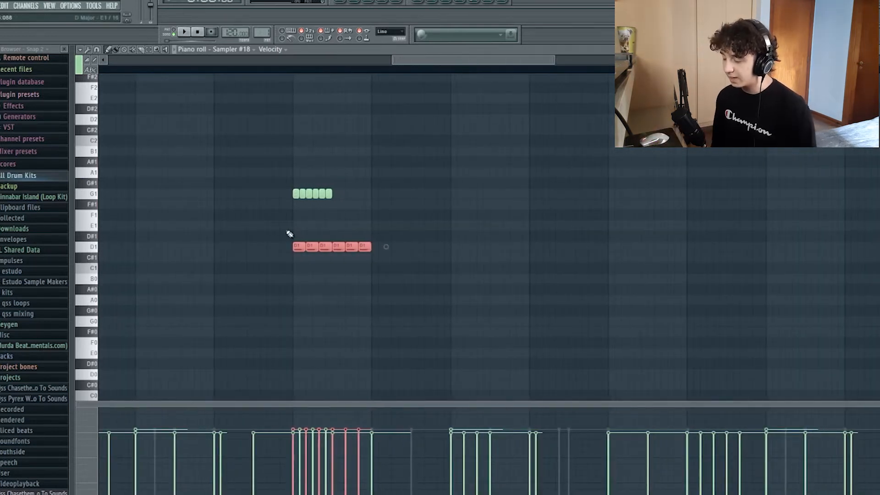
Step: Close the piano roll and fill the Sampler #6 channel of Pattern 1 on every 4 steps
key("Escape")
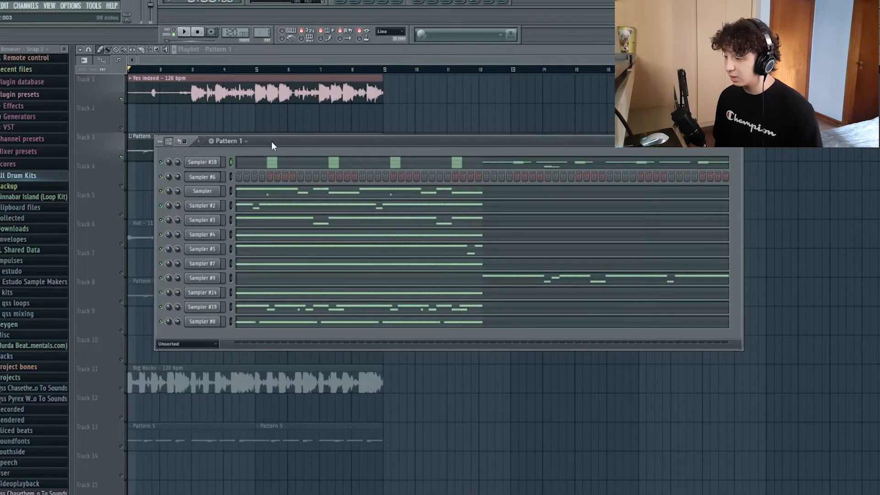
right_click(216, 177)
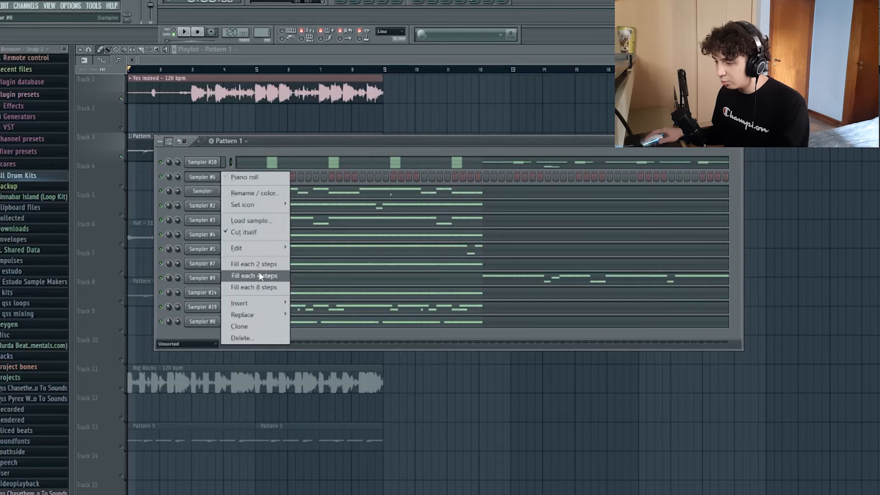
left_click(260, 276)
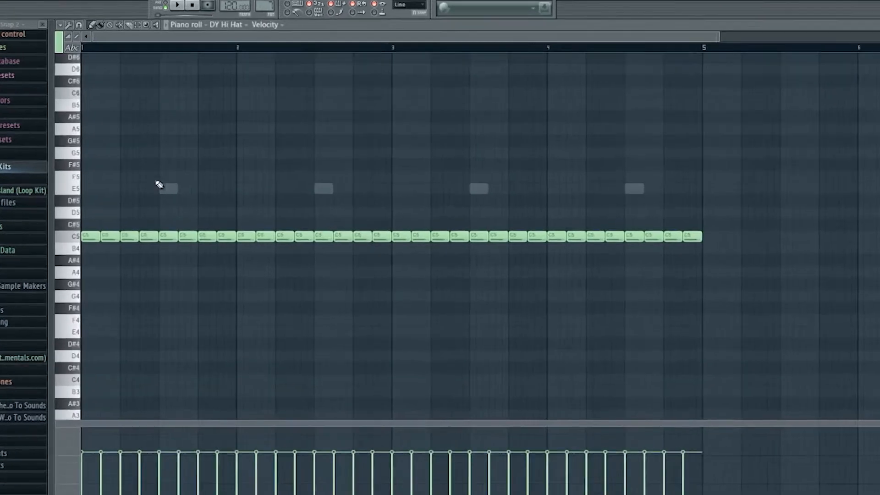
left_click_drag(129, 169, 848, 152)
left_click_drag(864, 301, 6, 186)
left_click(139, 186)
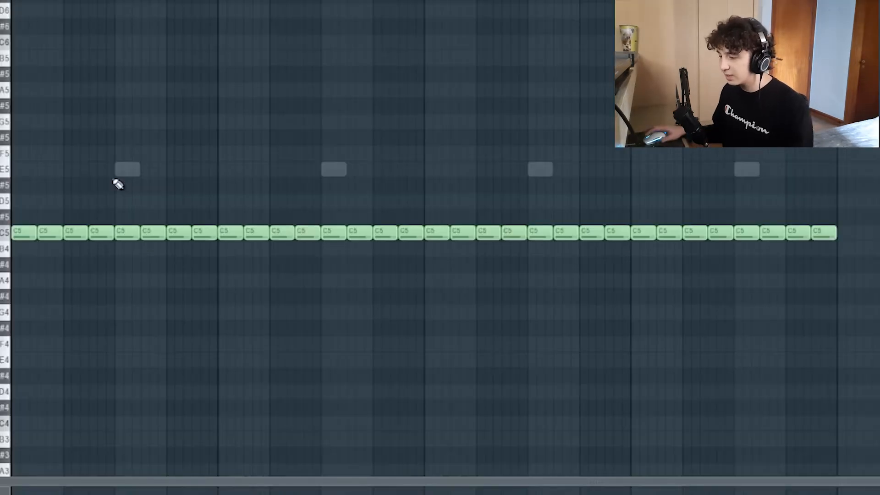
Step: Select the pairs of hi-hat notes just before the first two ghost snare hits and clear the selection
left_click_drag(75, 236, 93, 224)
left_click_drag(277, 233, 315, 204)
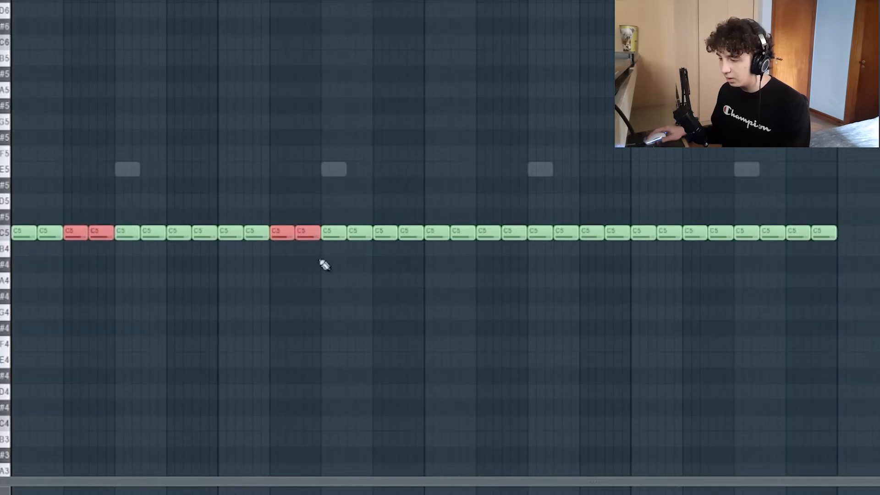
left_click(279, 316, "ctrl")
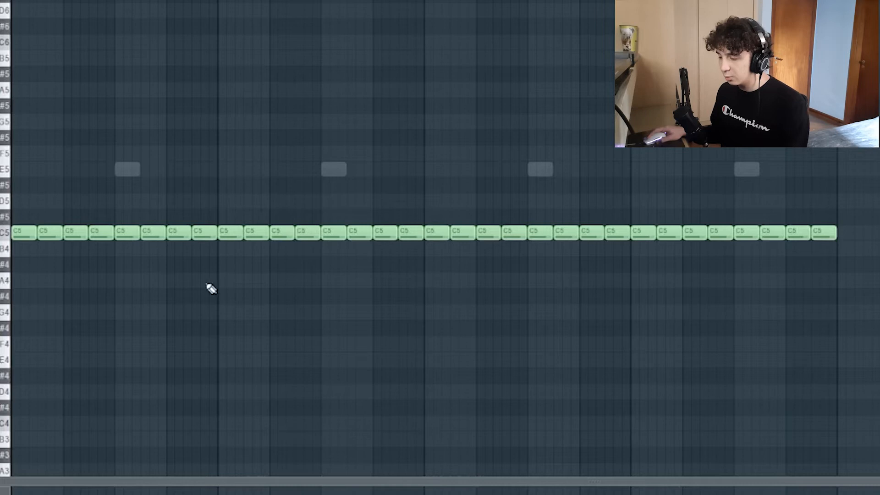
Step: Select the four C5 hi-hat notes that fall directly under the ghost snare hits
left_click(118, 233)
left_click(331, 233)
left_click(540, 233)
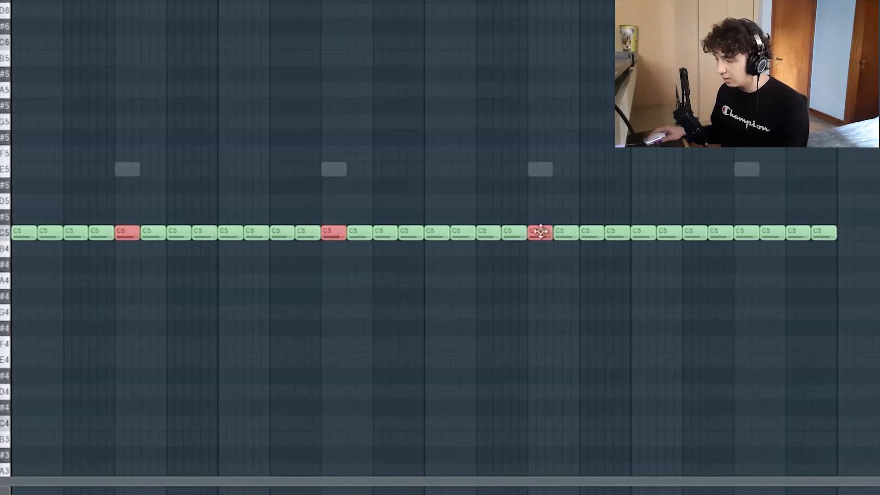
left_click(753, 234)
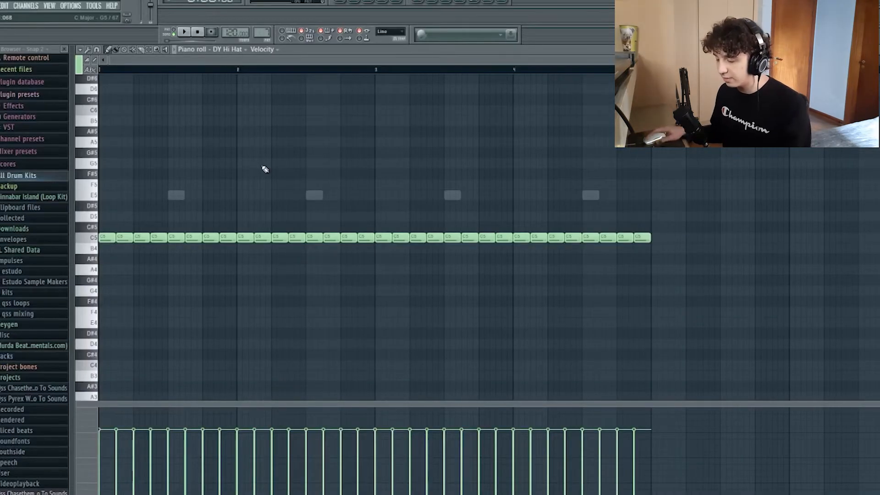
Step: Select the last two hi-hat notes of bar 2
left_click(347, 237)
left_click(364, 233)
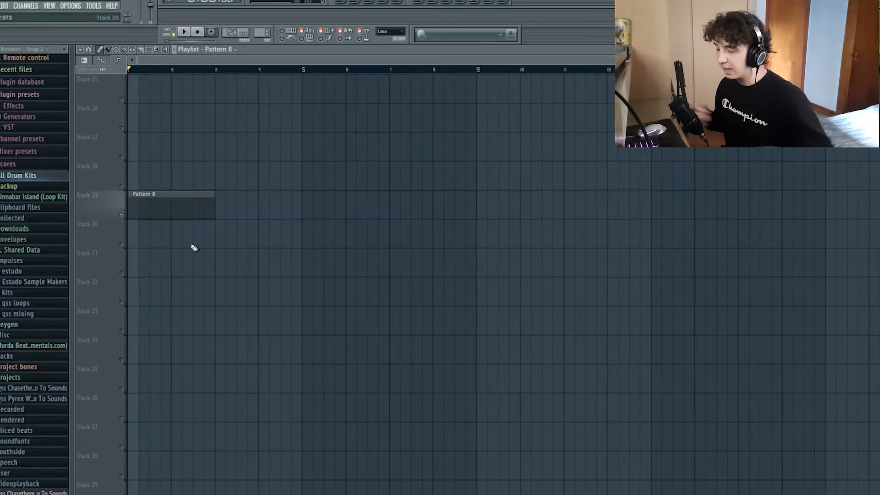
Step: Duplicate the two-bar Pattern 8 clip on Track 19 repeatedly along the playlist
left_click_drag(215, 177, 121, 177)
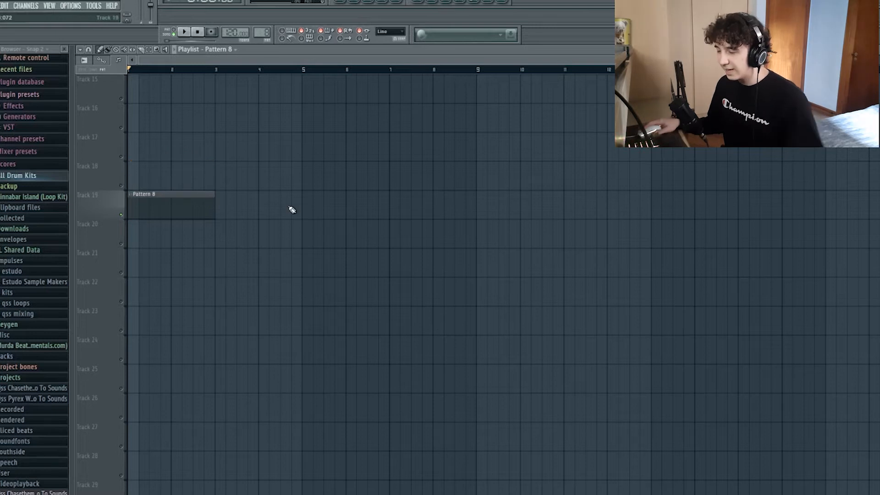
left_click_drag(260, 213, 197, 205)
key("ctrl+b")
left_click_drag(321, 269, 268, 185)
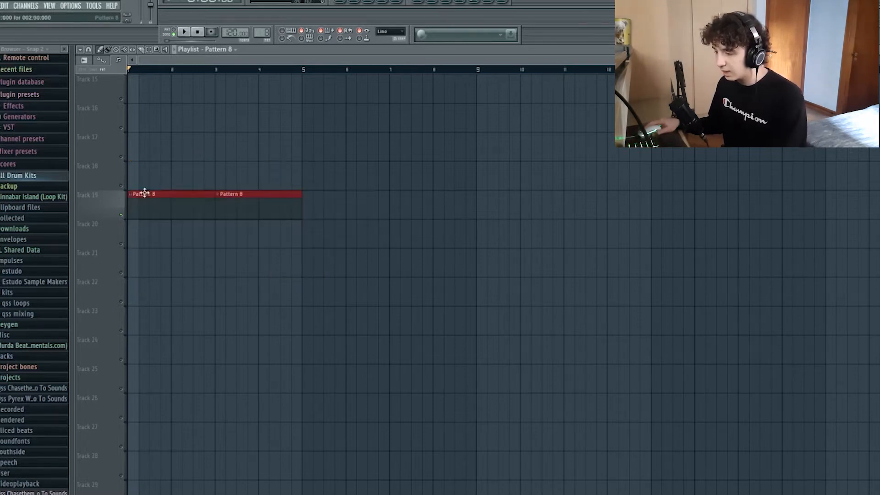
key("ctrl+b")
key("ctrl+b")
key("ctrl+b")
key("ctrl+b")
scroll(258, 251, "down", 3)
left_click_drag(632, 304, 615, 249)
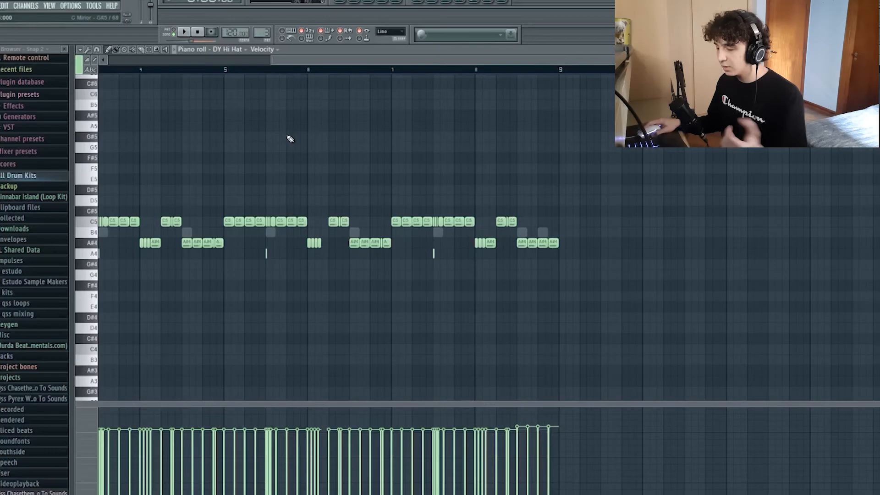
Step: Change the piano roll snap setting and try three consecutive short D#5 notes above a hi-hat roll
scroll(215, 135, "up", 3)
left_click(100, 51)
left_click(110, 142)
scroll(275, 210, "up", 3)
left_click(402, 192)
left_click(409, 191)
left_click(417, 191)
scroll(451, 197, "up", 3)
left_click_drag(432, 205, 329, 185)
scroll(367, 179, "down", 3)
left_click_drag(404, 207, 346, 163)
key("Delete")
Step: Try short notes above the C5 double hit and two short C5 notes above the last A#4 hits of bar 6
scroll(362, 166, "right", 4)
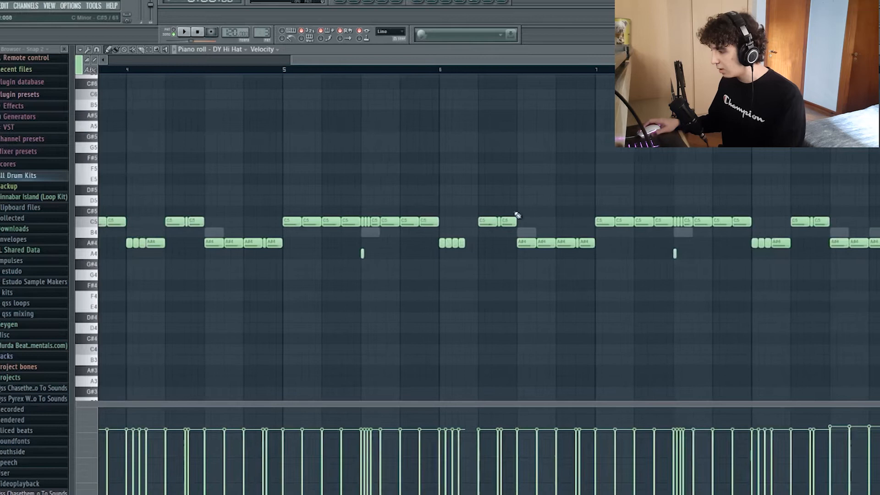
left_click(475, 200)
left_click_drag(508, 210, 458, 200)
right_click(493, 210)
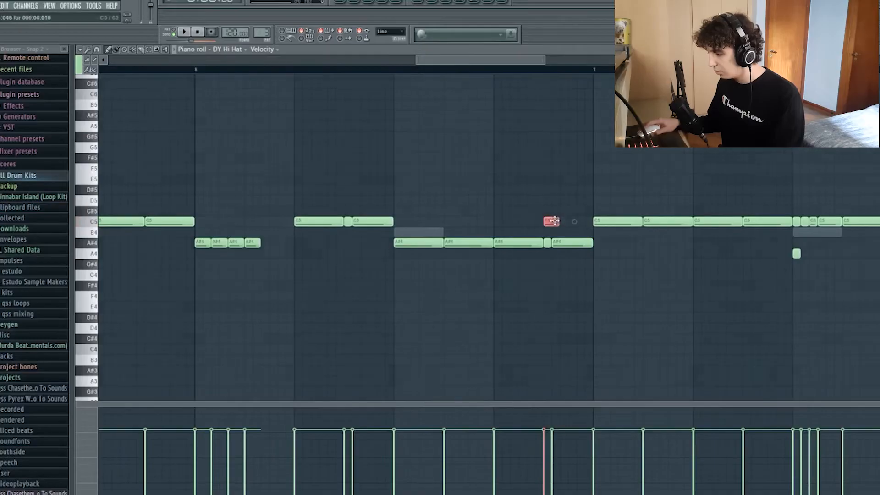
left_click_drag(558, 222, 552, 222)
left_click(555, 221)
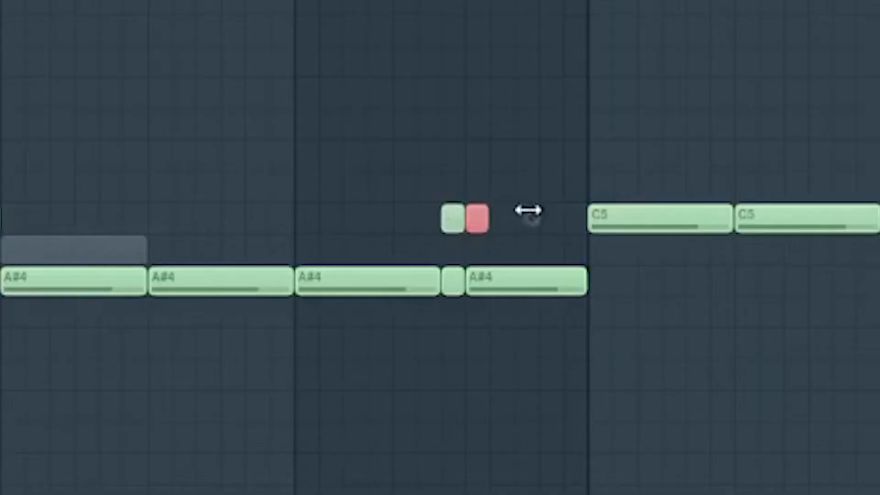
Step: Try four consecutive short C#5 notes above the hi-hat roll in bar 7
scroll(575, 221, "down", 3)
left_click(648, 207)
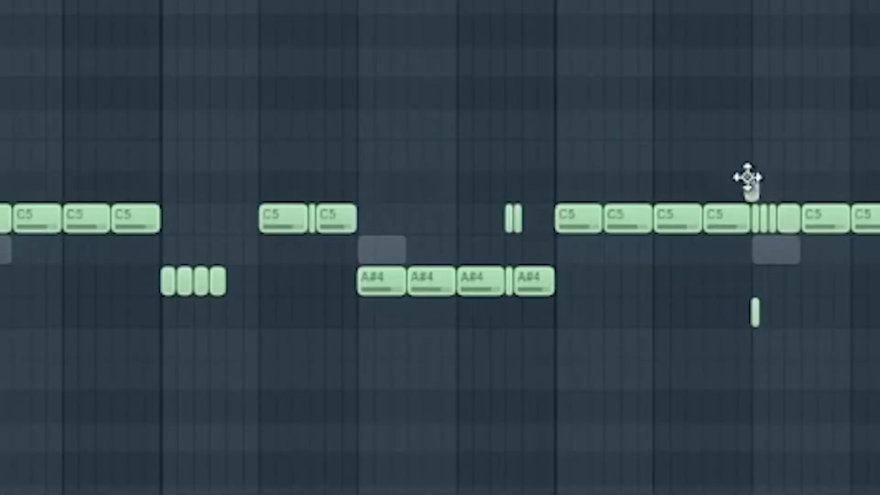
left_click(764, 188)
left_click(771, 187)
left_click(780, 187)
right_click(490, 163)
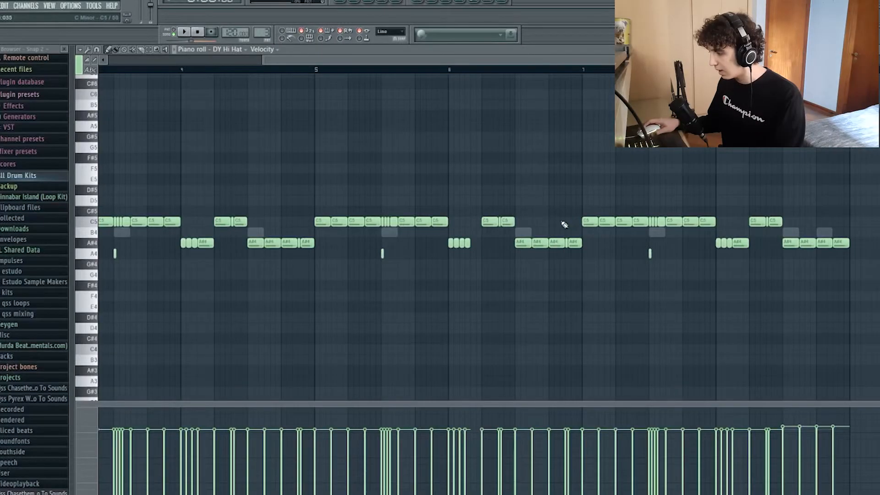
Step: Select the hi-hat notes of bars 7 and 8, narrow the selection to the last two A#4 notes, and clear it
scroll(567, 224, "down", 2)
left_click_drag(595, 273, 796, 161)
mouse_move(756, 257)
left_mouse_down()
mouse_move(786, 235)
mouse_move(769, 246)
left_mouse_up()
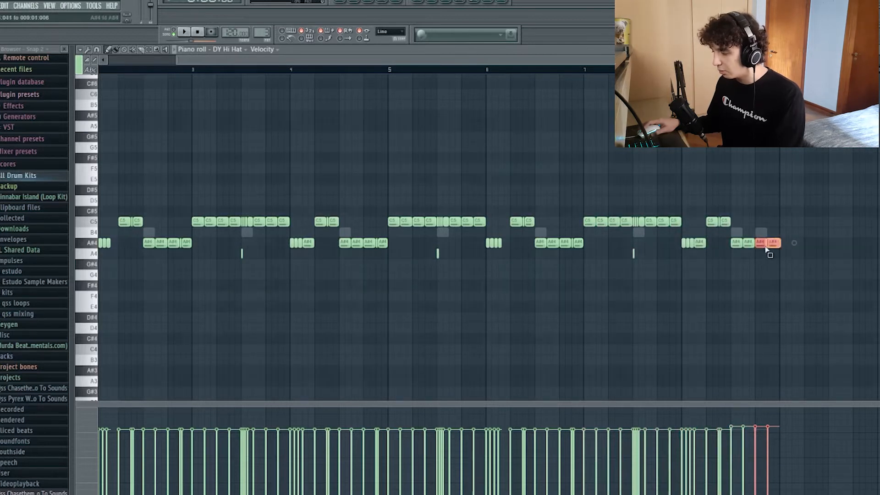
left_click(751, 276)
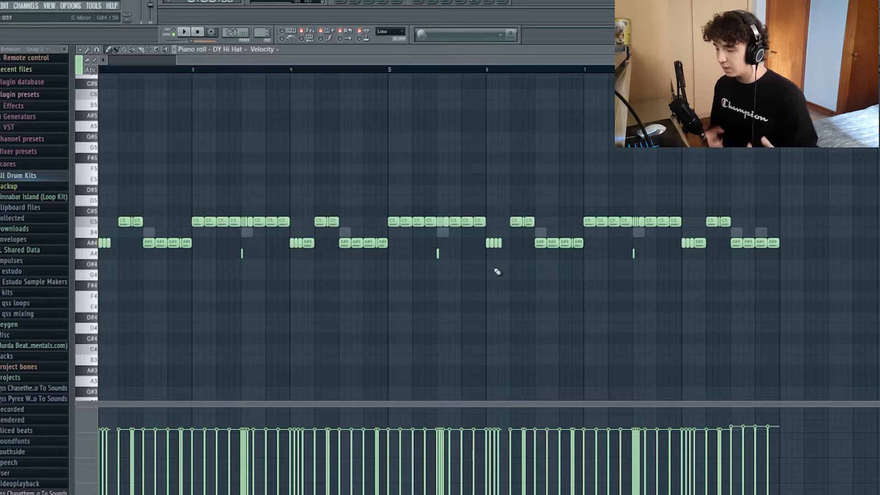
Step: Select several short groups of hi-hat notes across the pattern one after another
scroll(468, 296, "up", 3)
left_click_drag(304, 279, 337, 198)
left_click(615, 263, "ctrl")
left_click_drag(565, 227, 521, 206)
scroll(578, 225, "down", 1)
left_click_drag(690, 279, 637, 241)
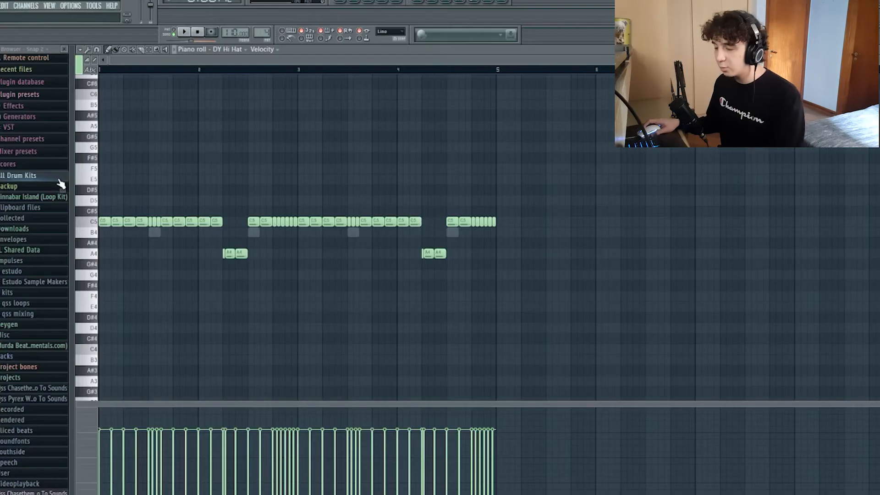
Step: Change the snap setting and try short D5 notes above the three-hit roll in bar 1, including duplicates of them
left_click(98, 50)
left_click(116, 114)
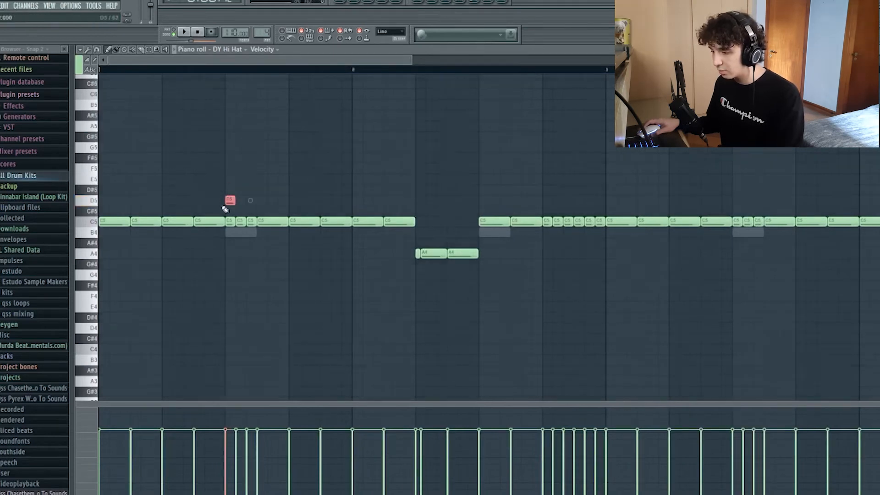
scroll(225, 209, "up", 2)
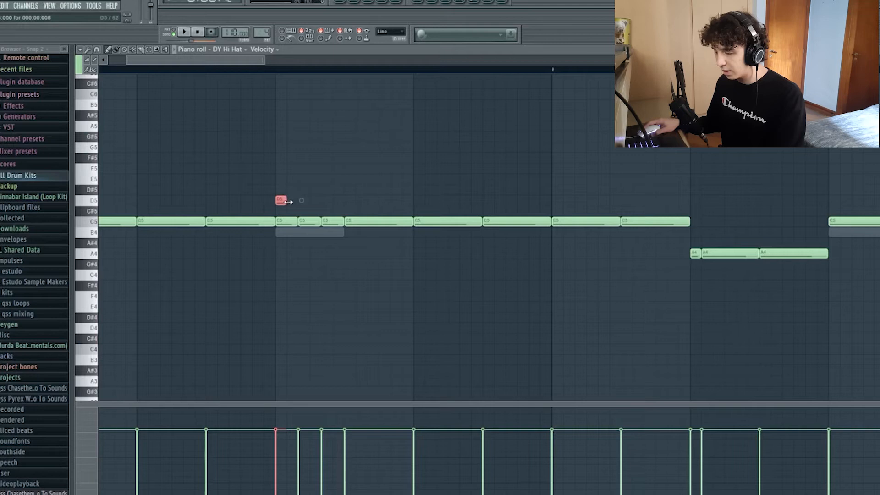
mouse_move(276, 193)
left_mouse_down()
mouse_move(298, 212)
mouse_move(367, 208)
left_mouse_up()
scroll(253, 175, "down", 3)
left_click_drag(214, 201, 525, 202)
key("ctrl+b")
key("Delete")
Step: Try two short A#4 notes above the start of the A4 hi-hat group in bar 2
scroll(377, 235, "up", 4)
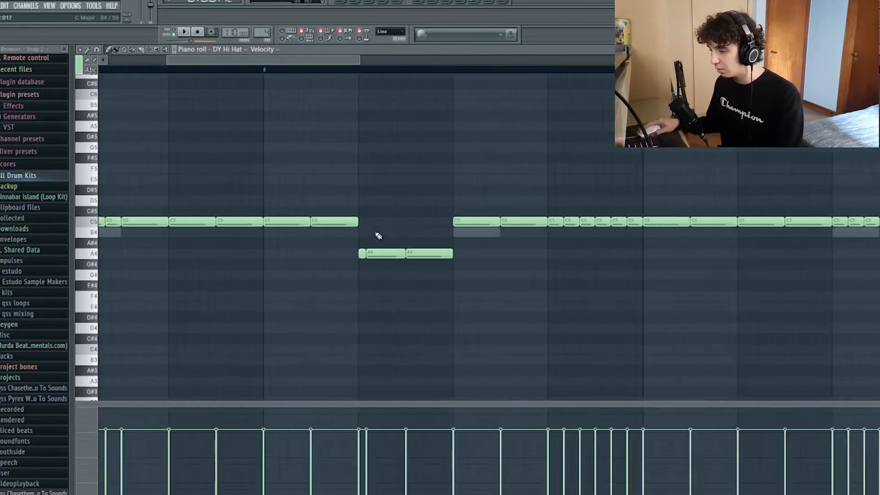
left_click(364, 242)
left_click(378, 242)
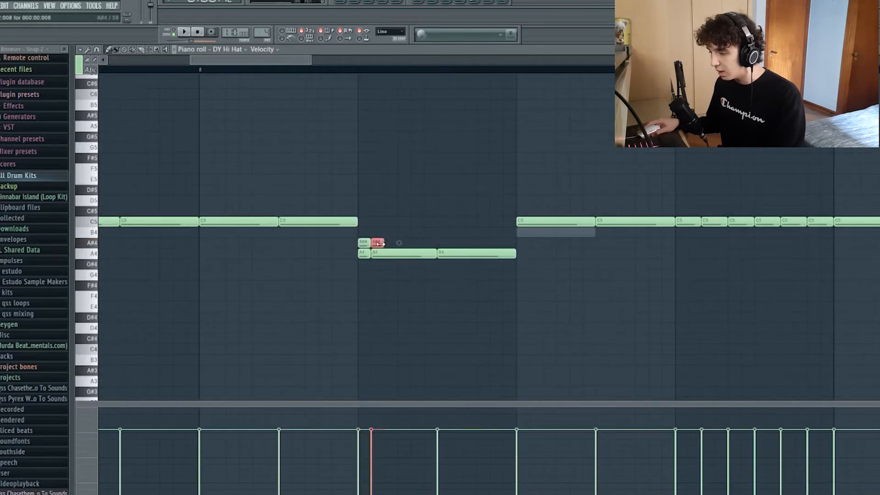
key("Delete")
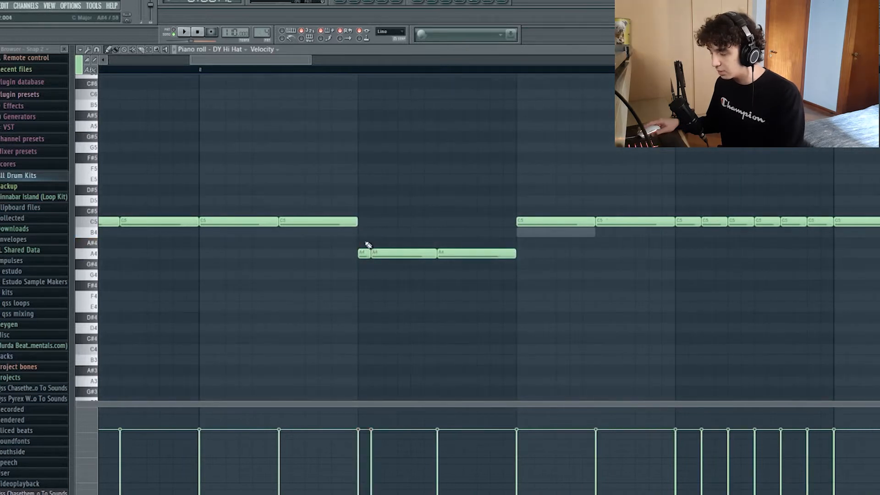
Step: Select the three-hit roll in bar 1, the A4 group in bar 2, and the C5 roll that ends bar 2
scroll(366, 247, "down", 4)
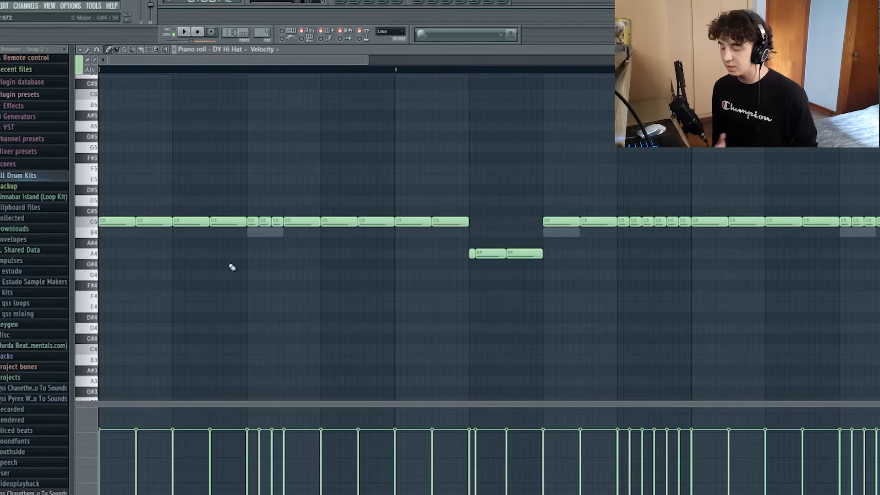
left_click_drag(252, 239, 286, 207)
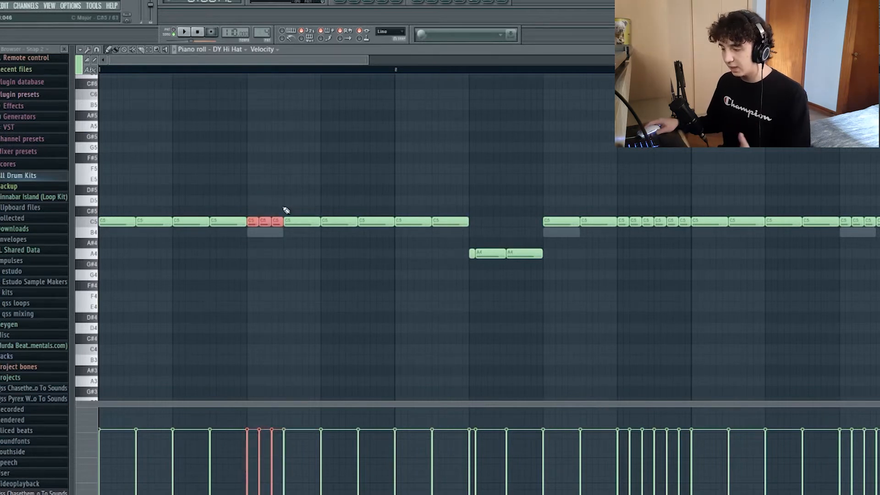
left_click_drag(559, 277, 459, 249)
left_click_drag(579, 248, 666, 185)
left_click_drag(686, 247, 626, 201)
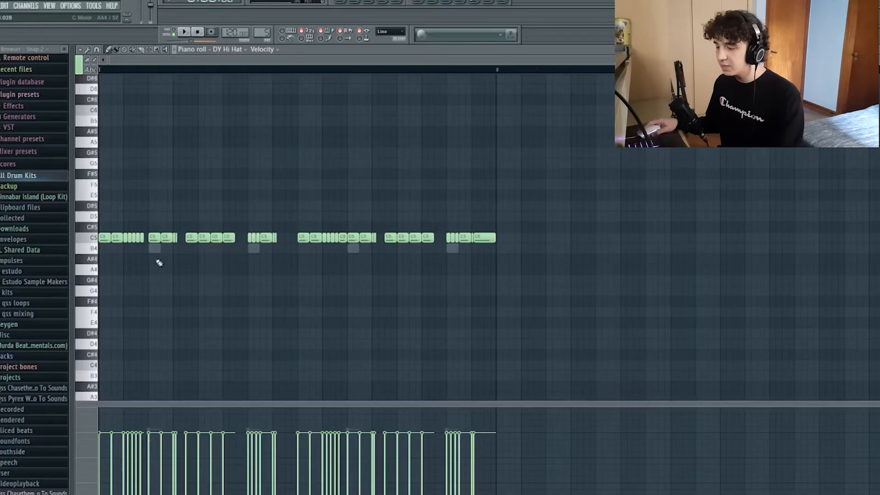
Step: Change the snap setting and try short D5 notes above the first C5 roll and the short double hit following it
scroll(151, 247, "up", 2)
left_click(97, 49)
left_click(108, 127)
scroll(163, 183, "up", 2)
right_click(166, 216)
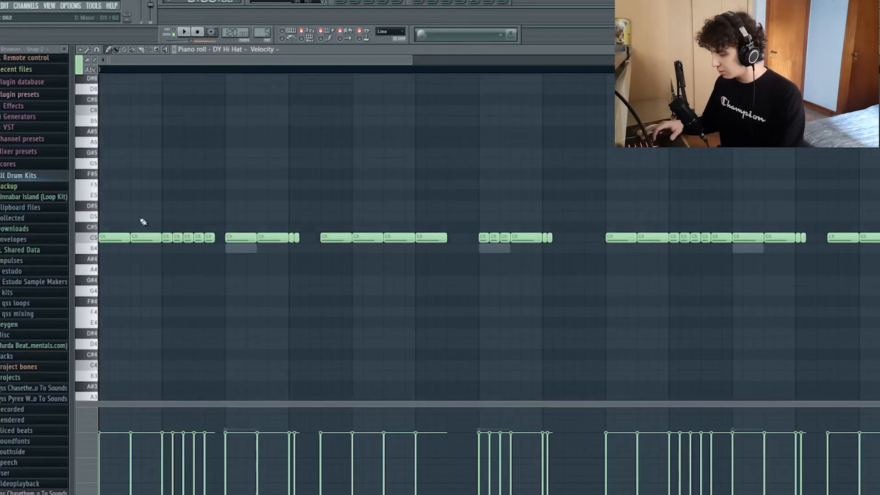
left_click_drag(298, 217, 293, 218)
left_click(297, 216)
left_click(302, 217)
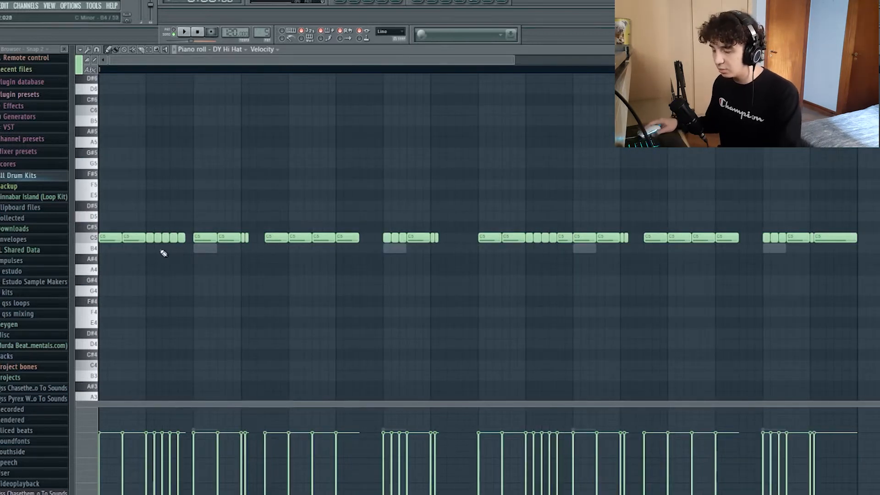
Step: Box-select around the first ghost snare hit and the hi-hat roll leading into the third ghost snare hit
left_click_drag(198, 247, 207, 246)
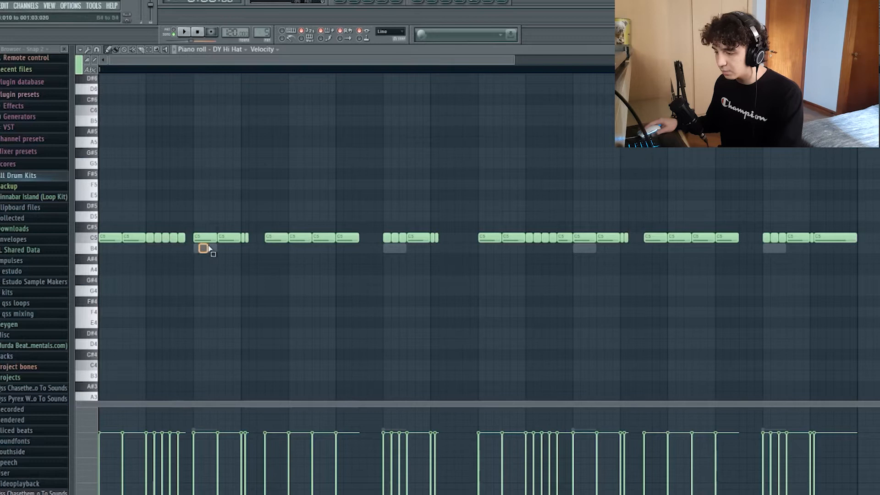
scroll(231, 258, "down", 2)
left_click_drag(312, 251, 334, 228)
left_click_drag(341, 263, 353, 238)
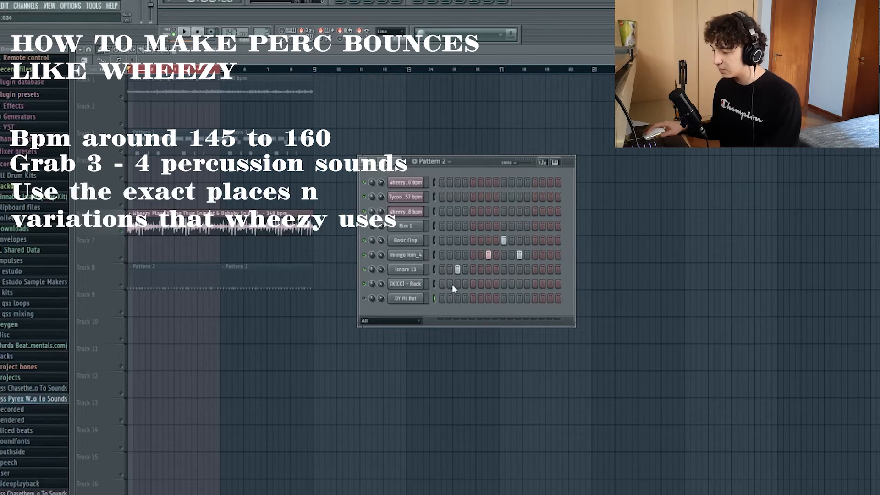
Step: Reposition the Pattern 2 channel rack and toggle the mute of the kick channel in Pattern 1
left_click_drag(489, 164, 379, 161)
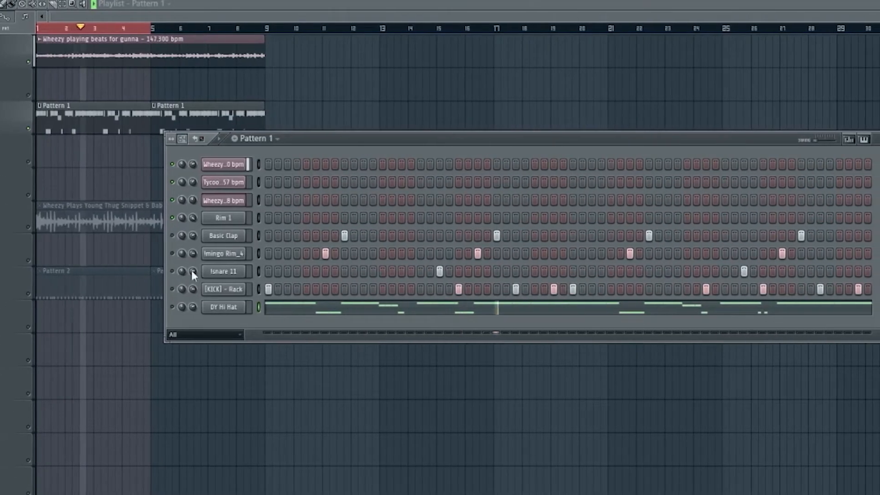
left_click(164, 289)
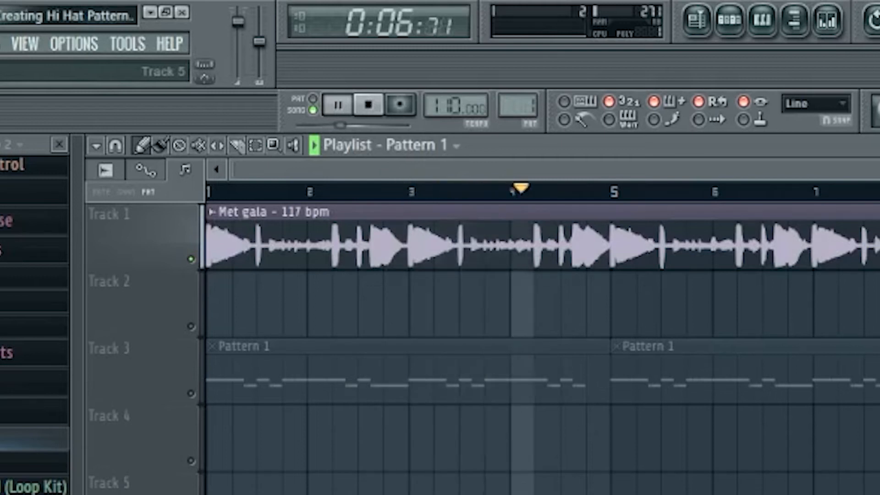
Step: Stop playback, show the Pattern 1 channel rack, and try a hit on step 4 of the Just how it is channel
key("space")
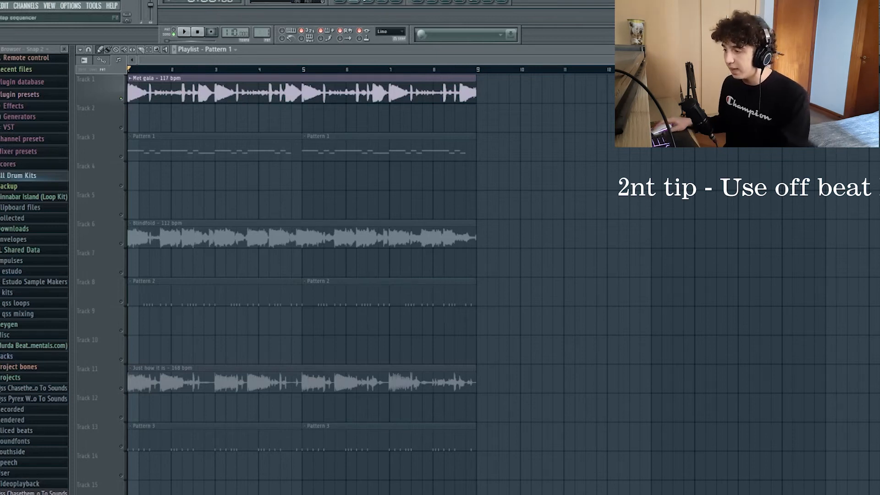
key("F6")
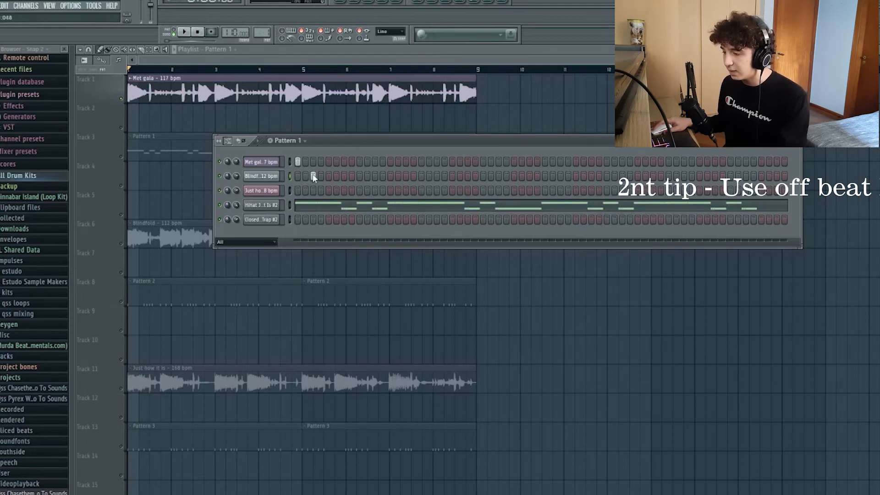
left_click(321, 190)
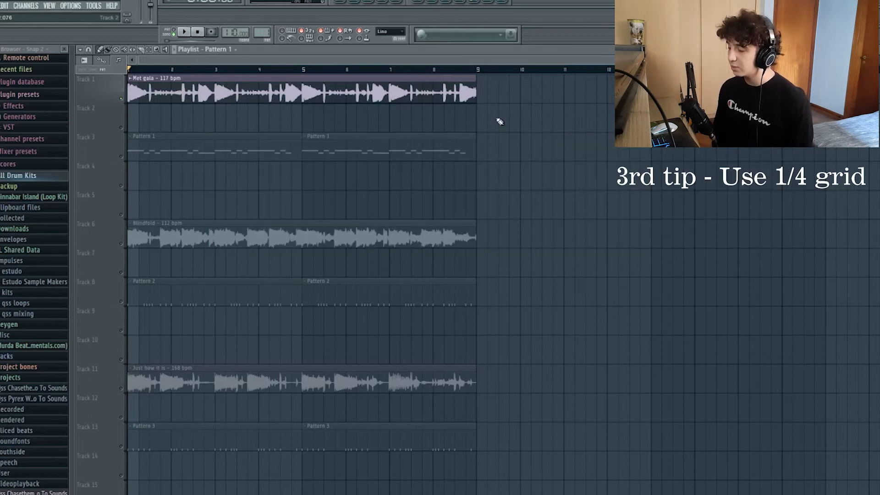
Step: Open the HiHat Just How It Is #2 piano roll of Pattern 1, check its snap options, and close it
left_click(356, 4)
left_click(321, 205)
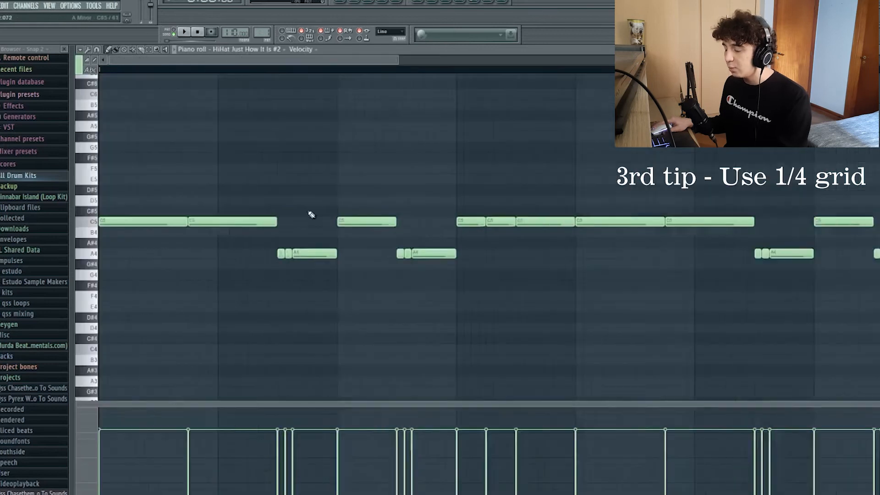
left_click(97, 49)
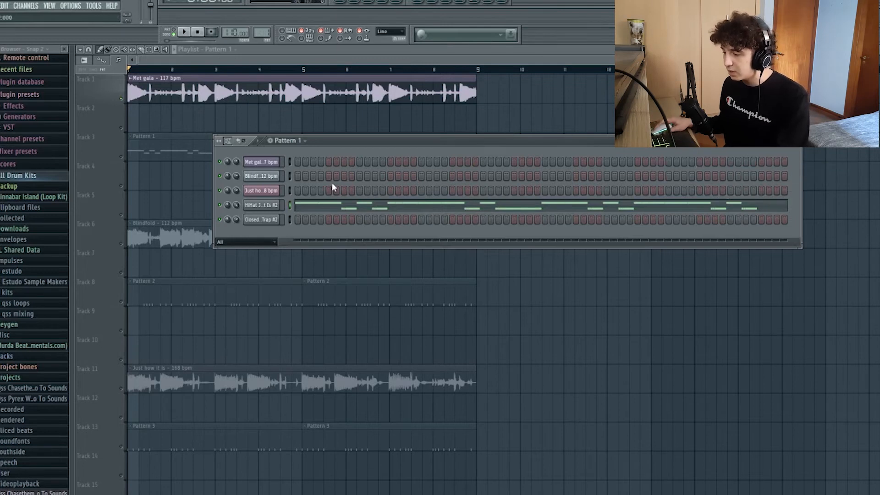
key("F6")
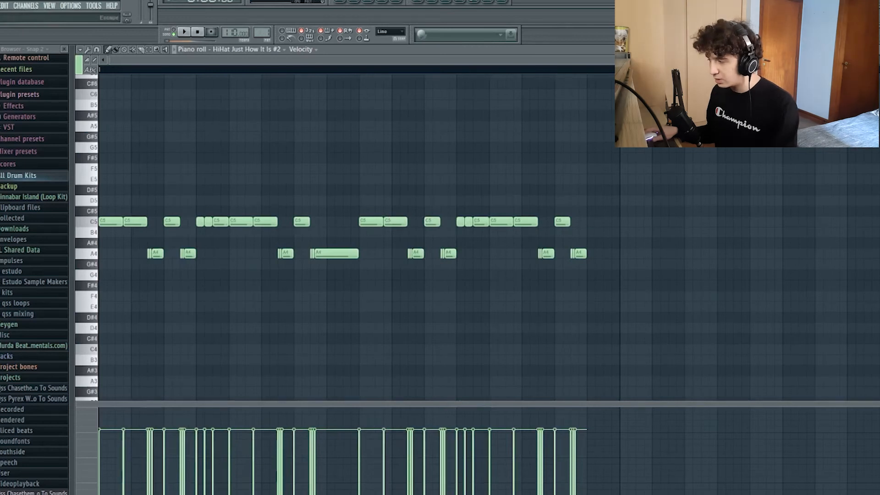
left_click(875, 50)
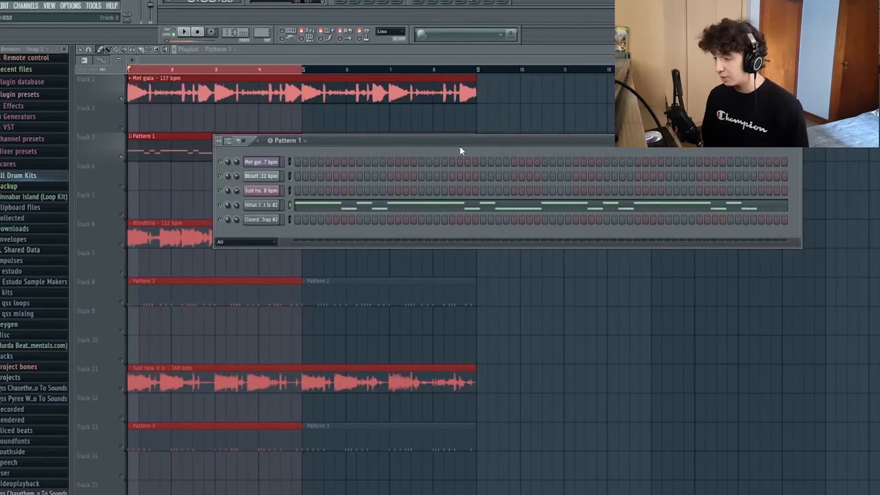
Step: Deselect the playlist clips and reopen the HiHat Just How It Is #2 piano roll from Pattern 1
left_click(163, 102)
left_click(353, 1)
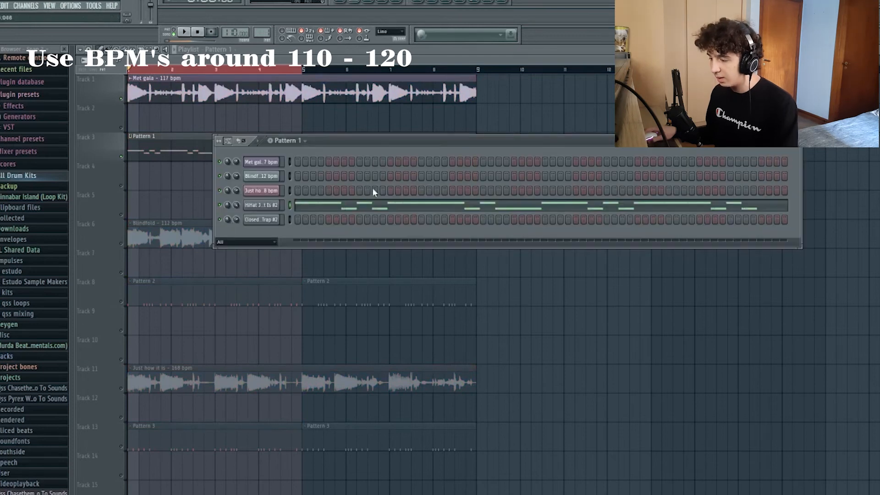
left_click(359, 207)
scroll(357, 206, "down", 6)
scroll(139, 241, "up", 1)
Step: Select the first two A4 hi-hat groups, each with two short hits and one longer note
left_click(138, 222)
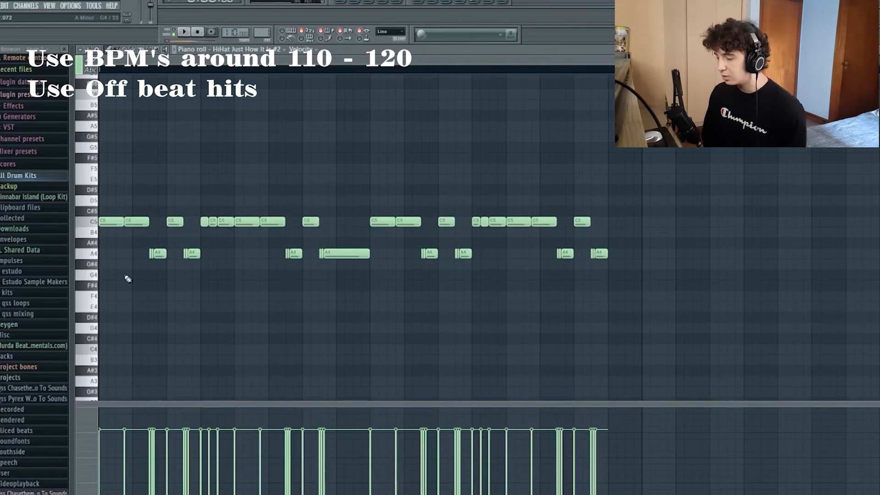
left_click_drag(124, 278, 224, 239)
scroll(124, 109, "up", 3)
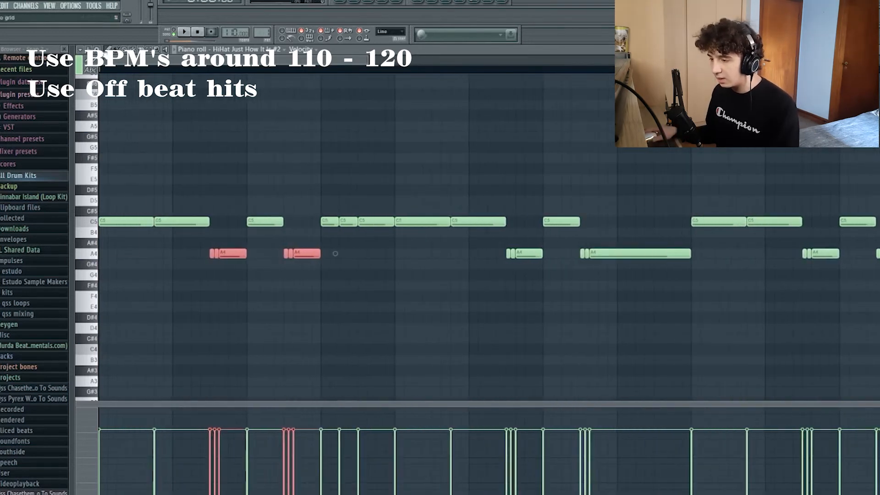
Step: Set the piano roll snap to 1/4 step for the selected A4 hi-hat rolls
left_click(103, 50)
left_click(124, 126)
scroll(220, 220, "up", 2)
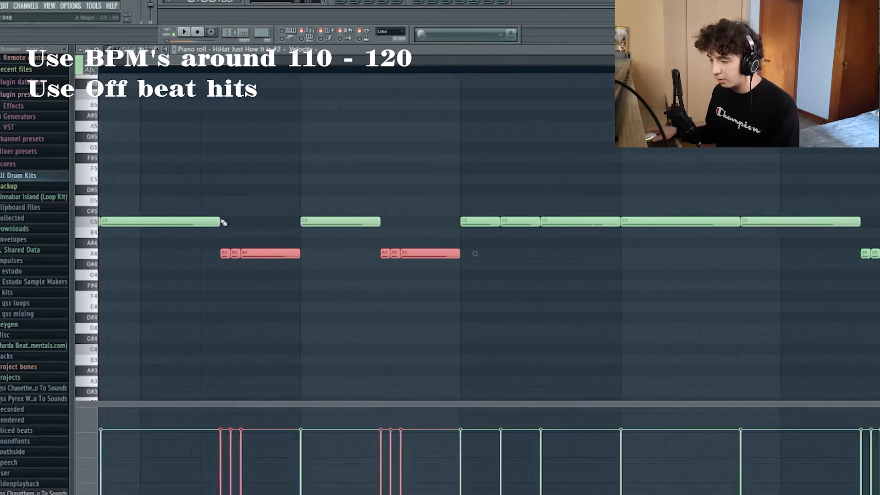
Step: Highlight the run of short C5 hi-hat notes after the second A4 group, and clear the selection
scroll(224, 220, "down", 4)
left_click(233, 219)
left_click_drag(217, 219, 265, 235)
left_click(255, 192, "ctrl")
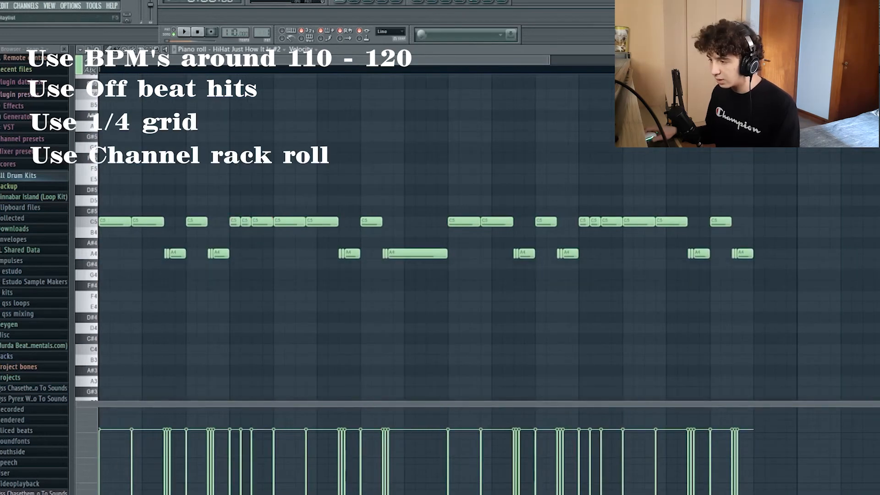
left_click_drag(248, 226, 233, 223)
left_click(251, 194, "ctrl")
Step: Clone the HiHat Just How It Is #2 channel in the Pattern 1 channel rack and try consecutive step hits on the clone
left_click(360, 1)
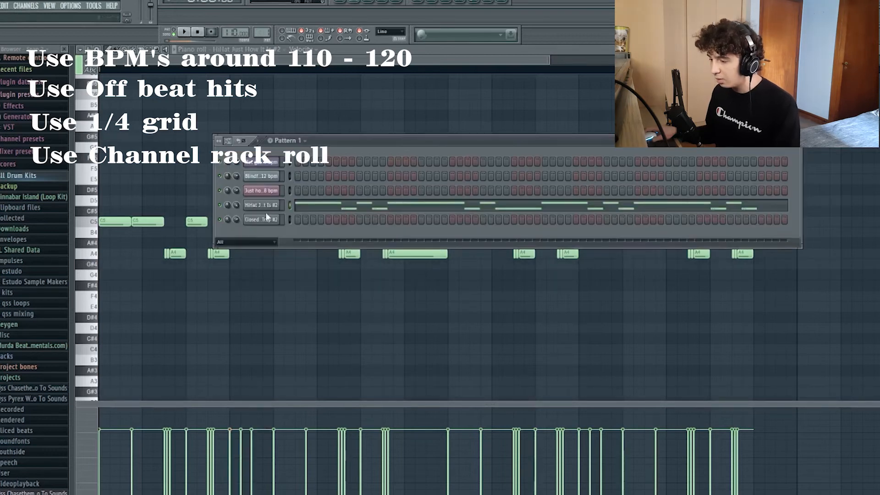
right_click(264, 207)
left_click(311, 355)
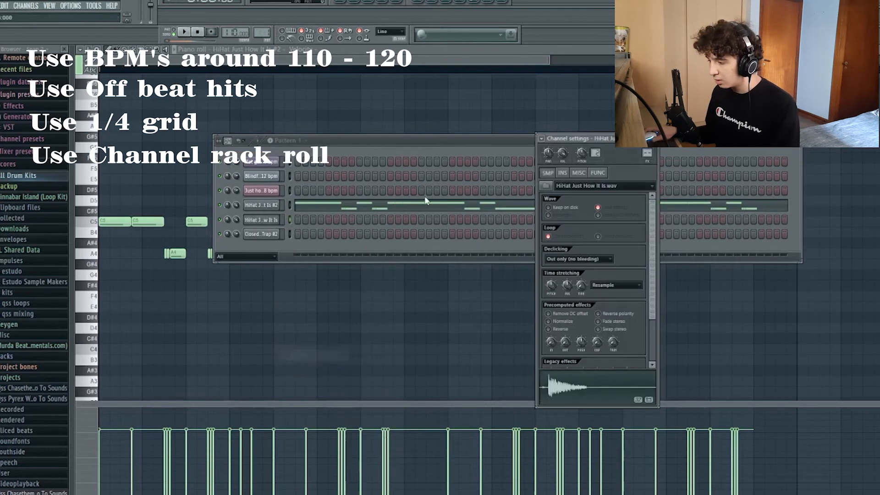
left_click_drag(389, 221, 403, 222)
left_click(413, 221)
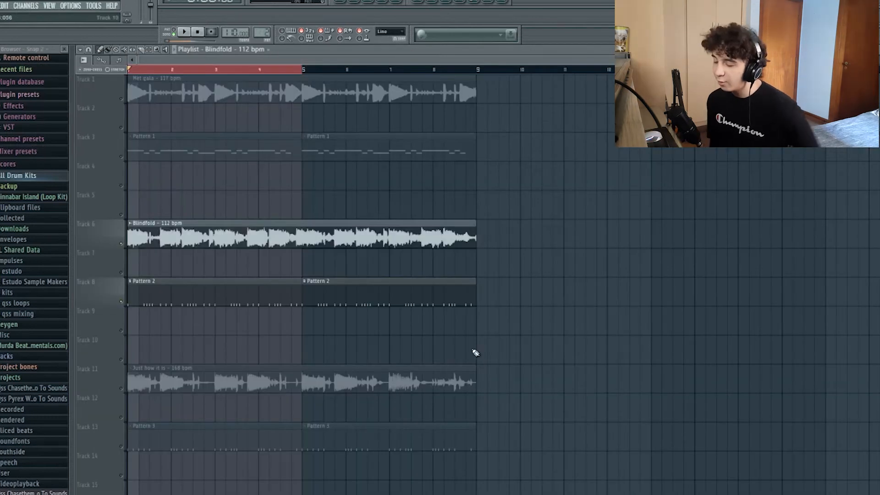
Step: Show the Pattern 2 channel rack and try hits on steps 5 to 7 of the Just how it is channel, removing them again
key("F6")
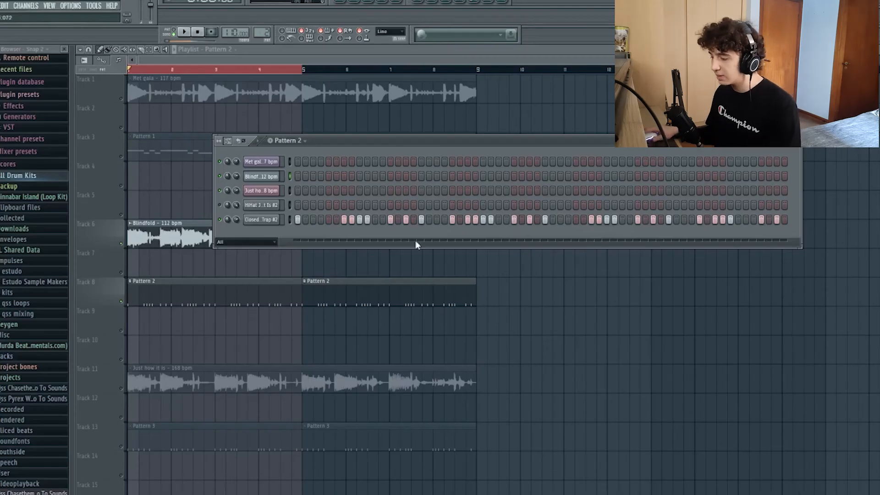
right_click(553, 274)
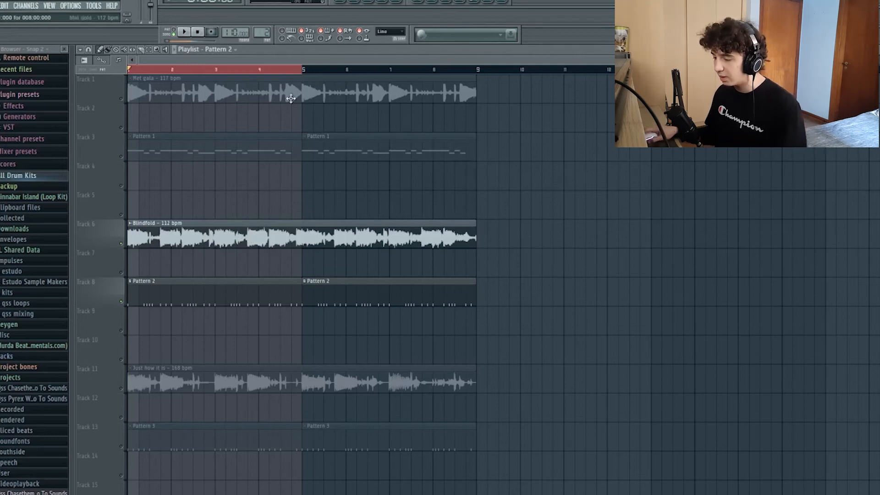
left_click_drag(193, 191, 170, 248)
double_click(212, 354)
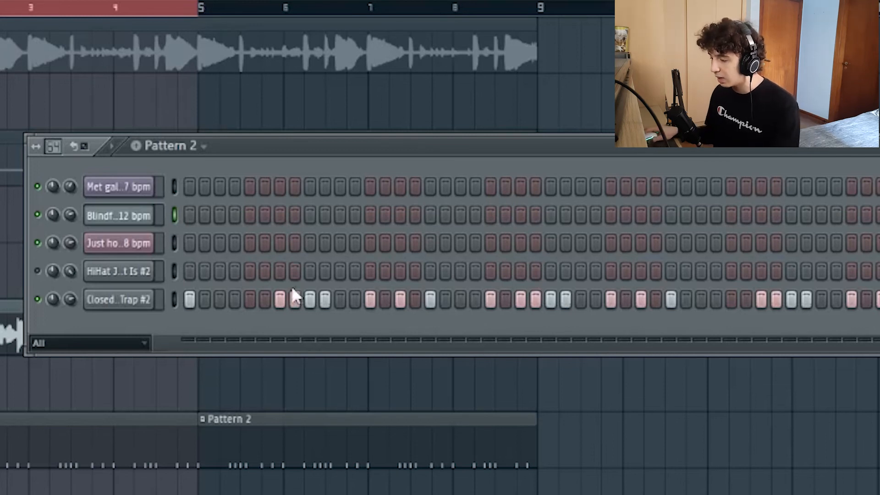
left_click_drag(251, 244, 279, 246)
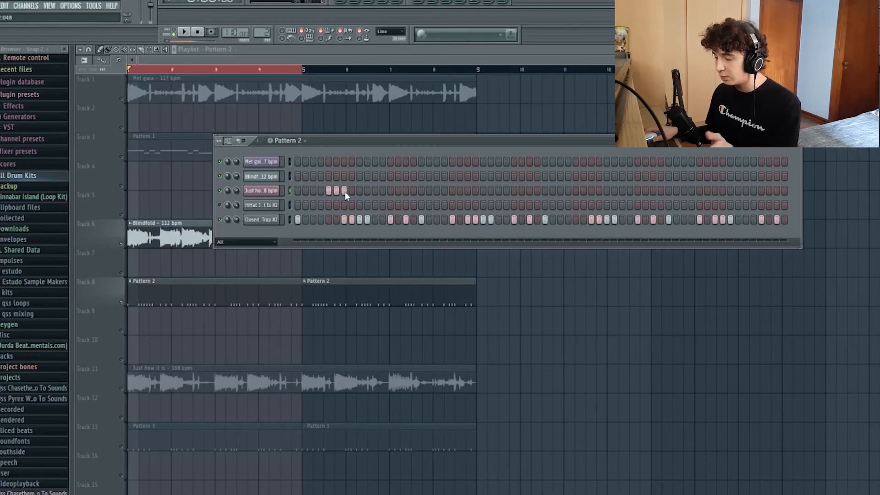
left_click_drag(345, 191, 328, 191)
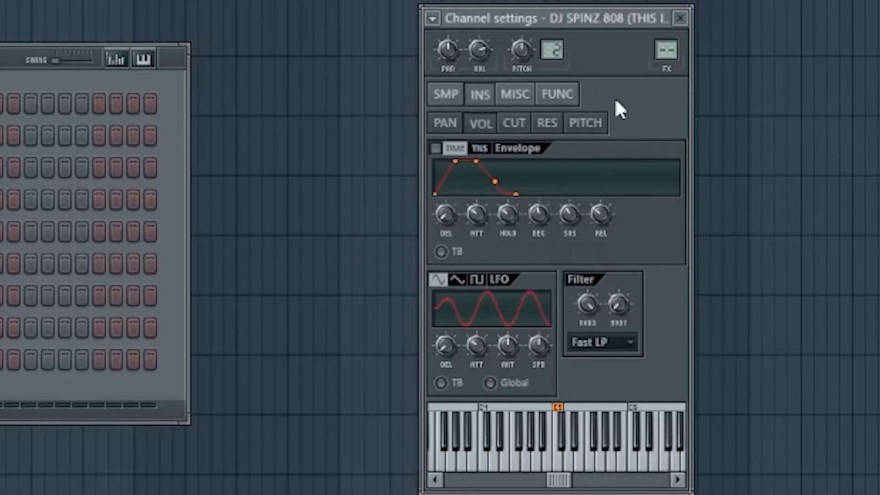
Step: Enable the DJ SPINZ 808 channel's volume envelope with no attack, a long hold and no decay or sustain
left_click(443, 95)
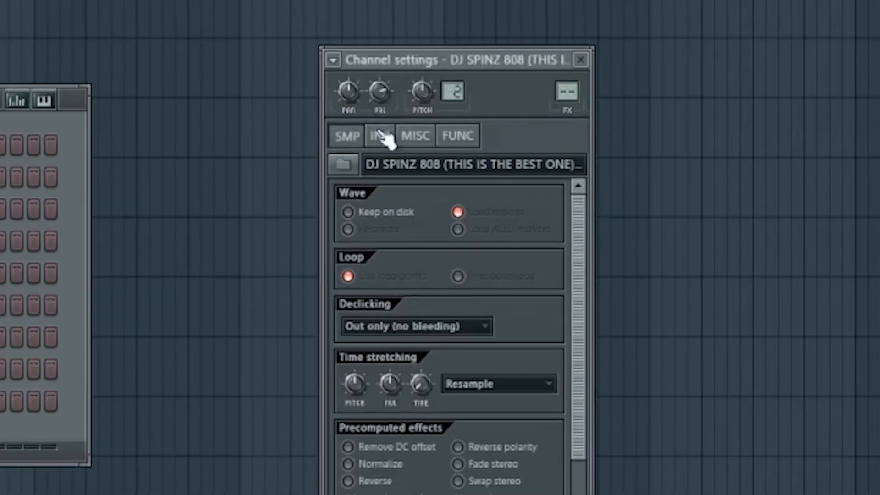
left_click(380, 136)
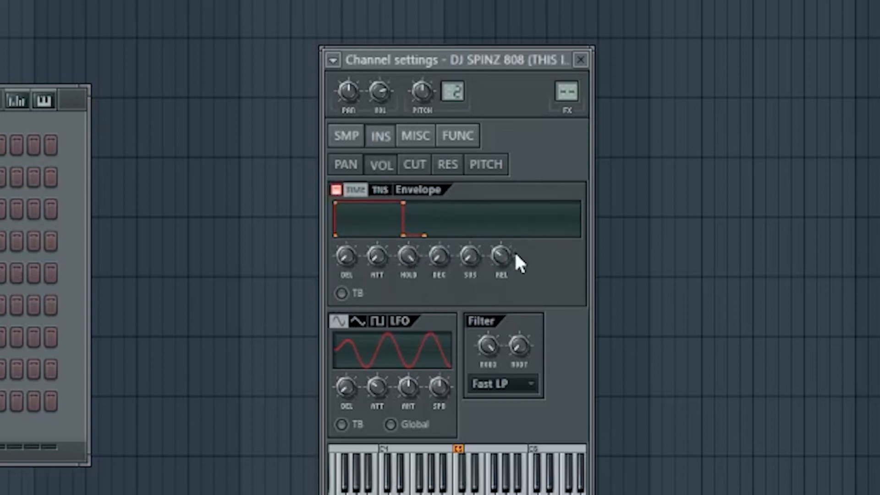
left_click(353, 138)
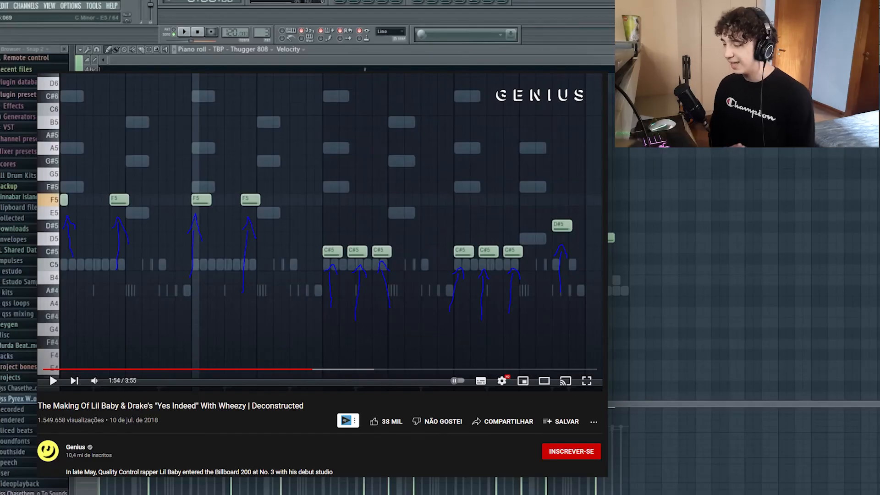
Step: Select the four G5 notes in the Big Rocks 808 piano roll and set the snap to 1/2 beat
left_click_drag(850, 315, 113, 168)
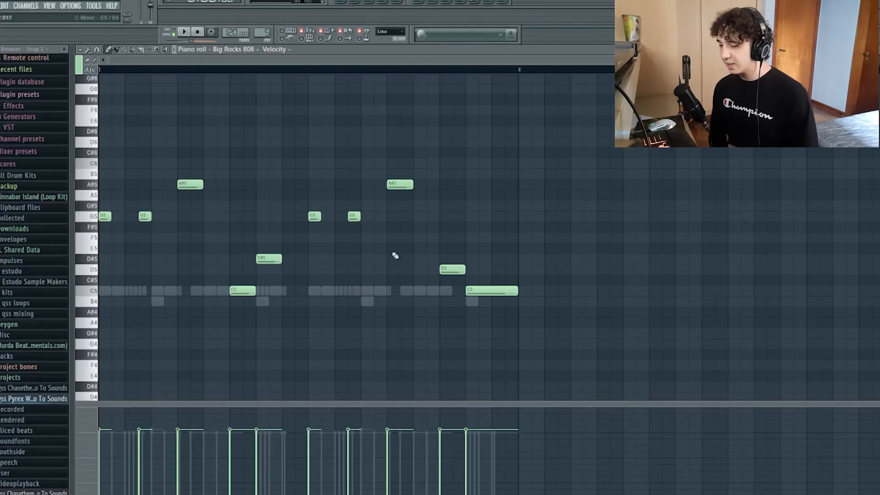
left_click_drag(395, 242, 99, 199)
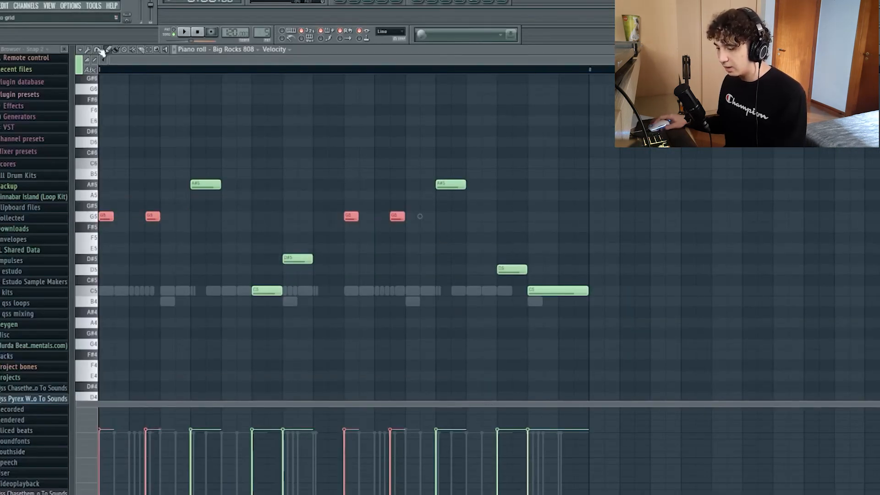
left_click(99, 50)
left_click(125, 209)
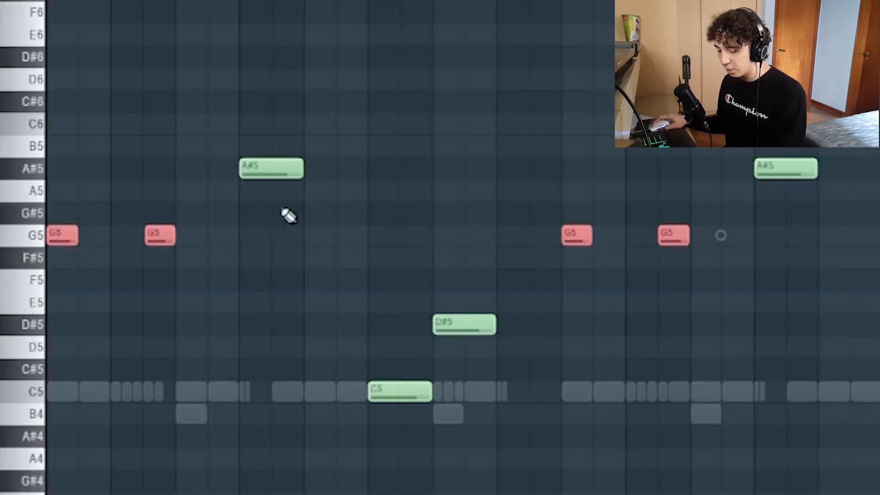
Step: Select both A#5 notes, the first C5 note and the D5 note in the Big Rocks 808 pattern
left_click_drag(220, 185, 211, 170)
left_click_drag(266, 166, 300, 167)
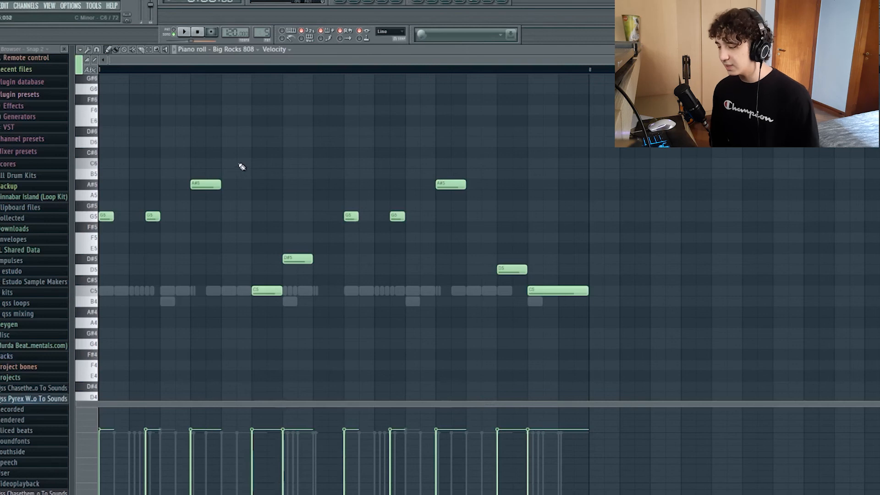
left_click_drag(243, 159, 118, 232)
left_click_drag(209, 200, 256, 169)
left_click(447, 186, "ctrl+shift")
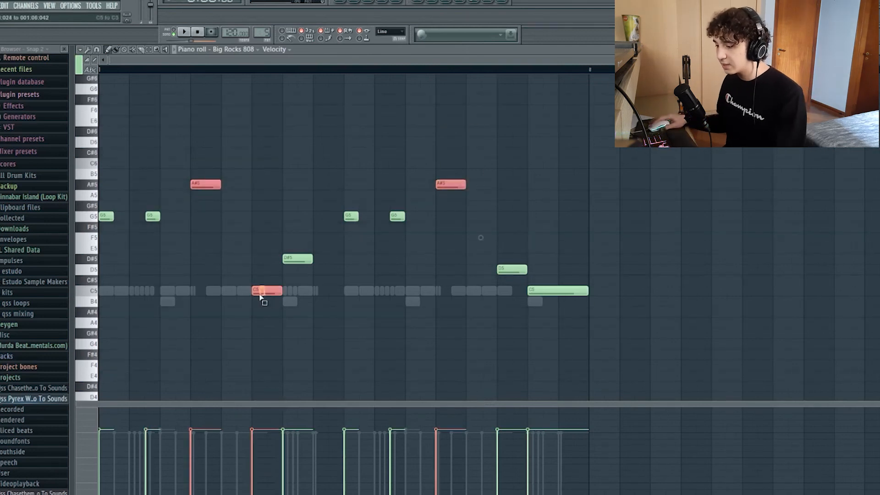
left_click(511, 269, "ctrl+shift")
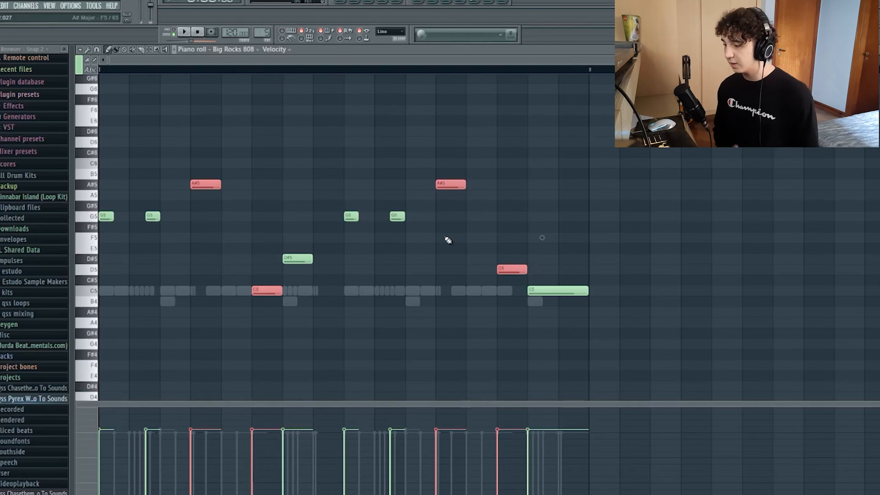
Step: Set the piano roll snap to Beat and clear the note selection
left_click(96, 50)
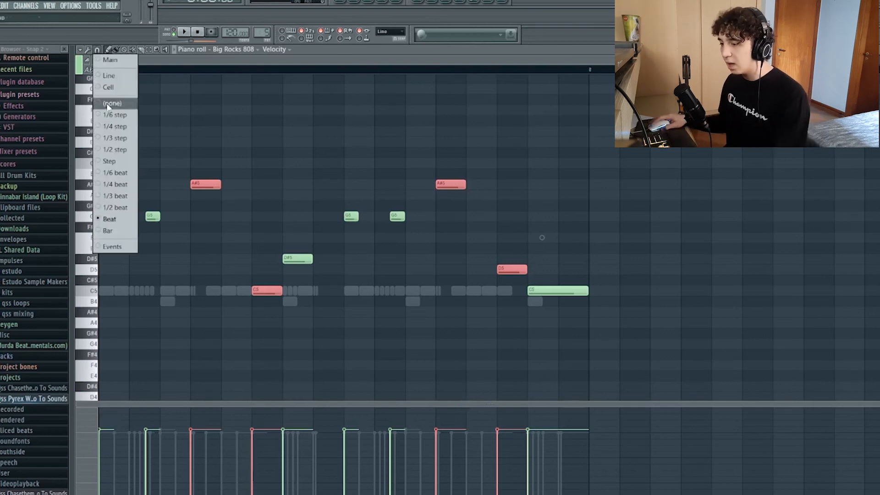
left_click(112, 216)
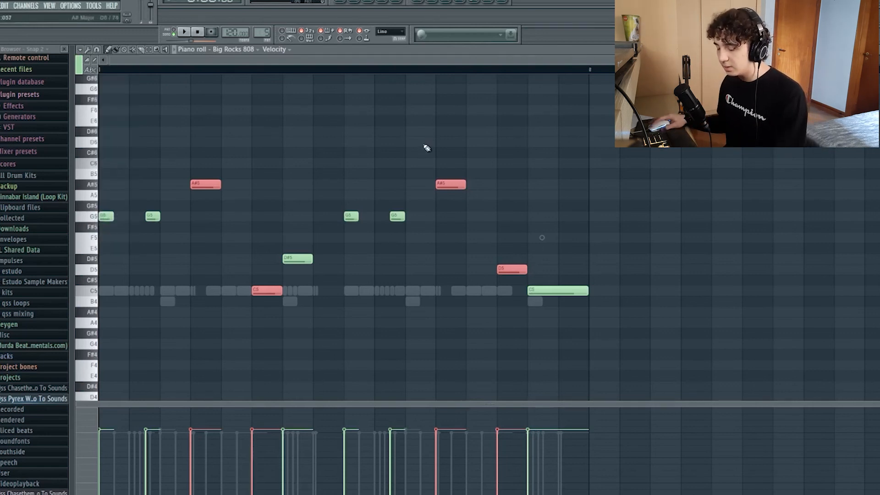
key("ctrl+d")
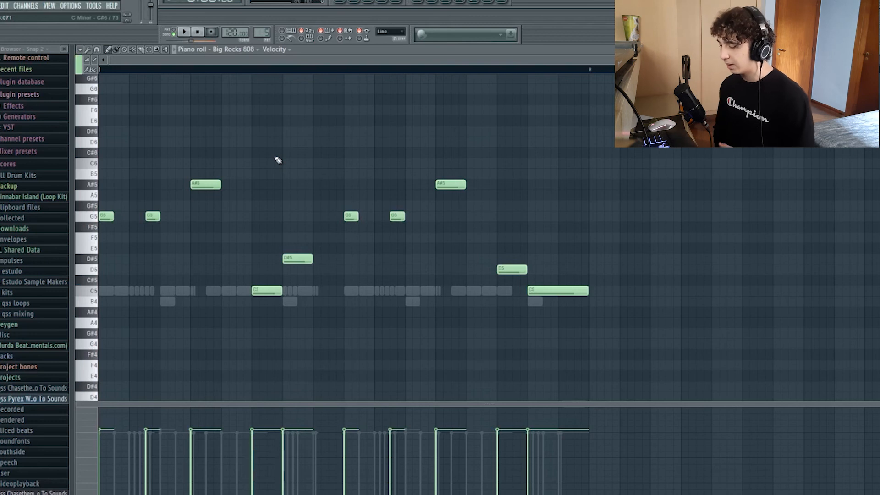
left_click_drag(617, 337, 76, 152)
left_click(231, 179, "ctrl")
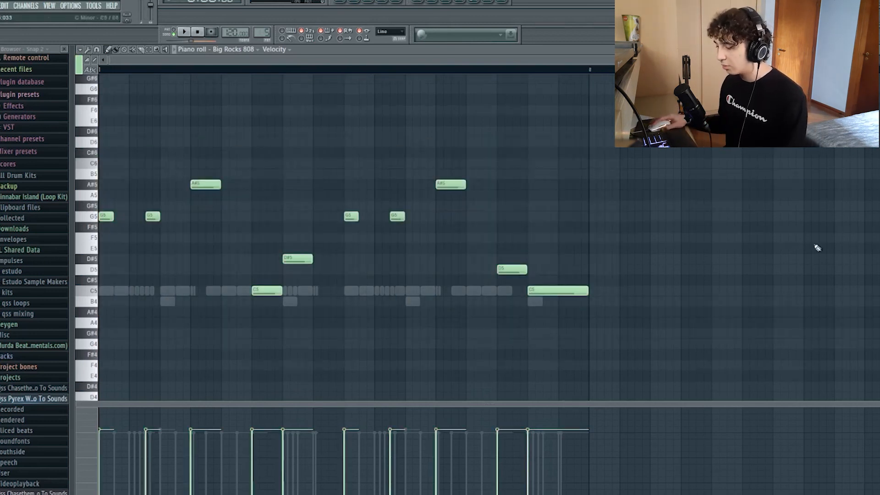
Step: Shorten the final C5 808 note to a sliver, stretch it back to the end of the pattern, and keep it selected
left_click_drag(531, 287, 549, 336)
left_click_drag(586, 290, 539, 289)
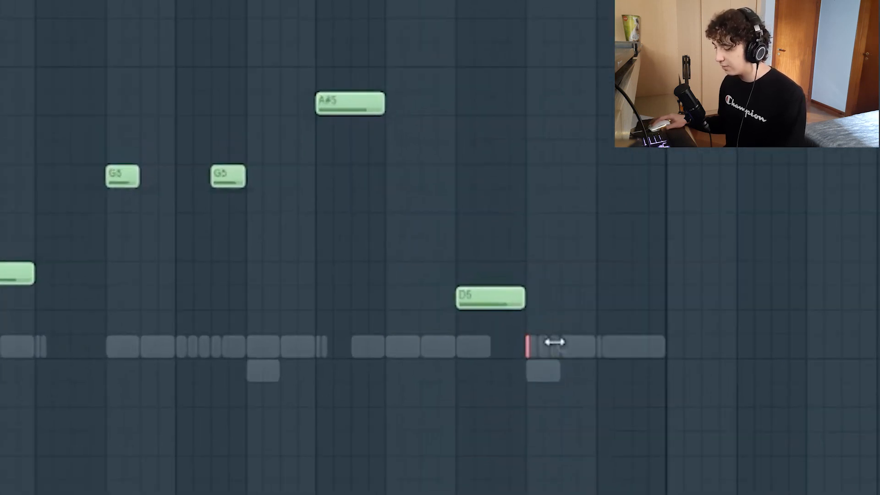
left_click_drag(540, 347, 647, 347)
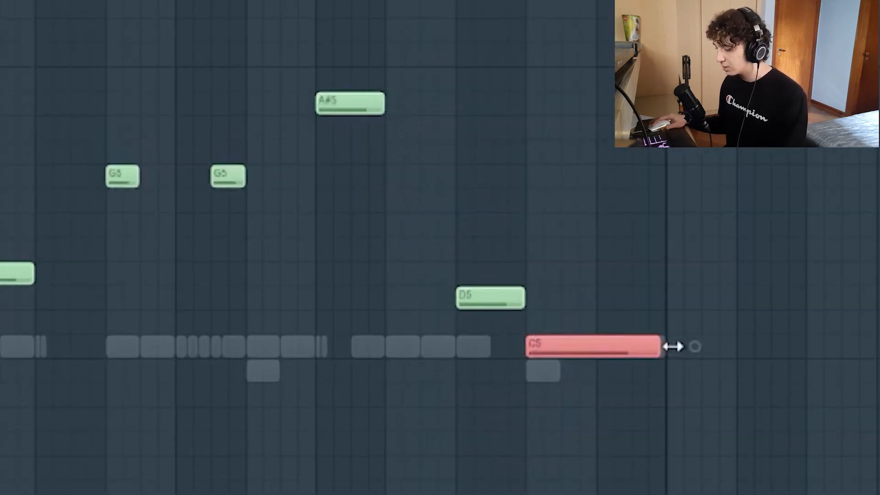
left_click_drag(750, 429, 568, 265)
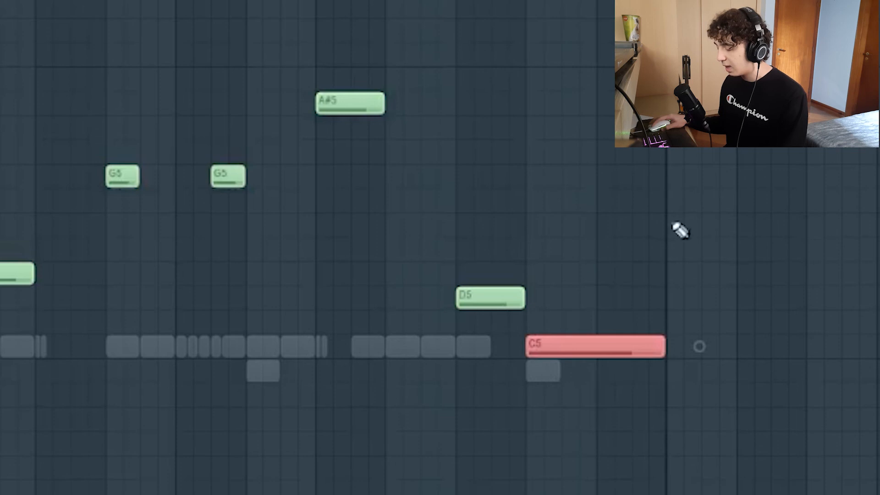